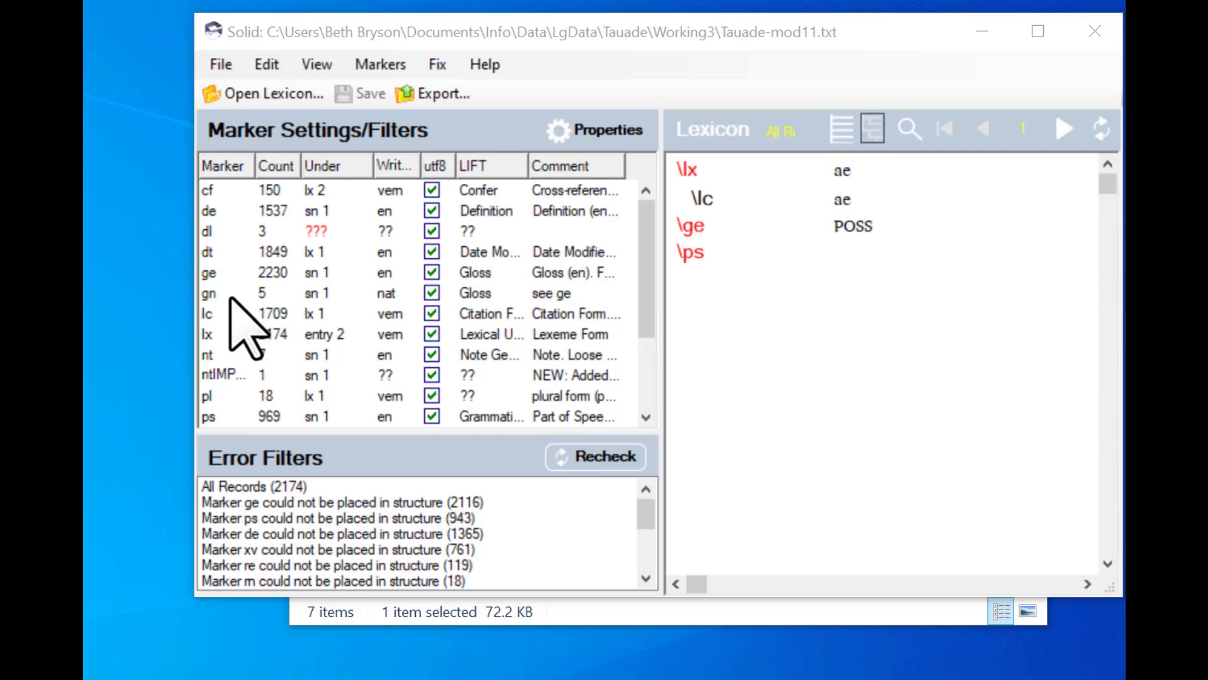
Step: Filter the lexicon to records containing the ge marker and those containing the gn marker to compare their use
{"action": "left_click", "coordinate": [210, 274]}
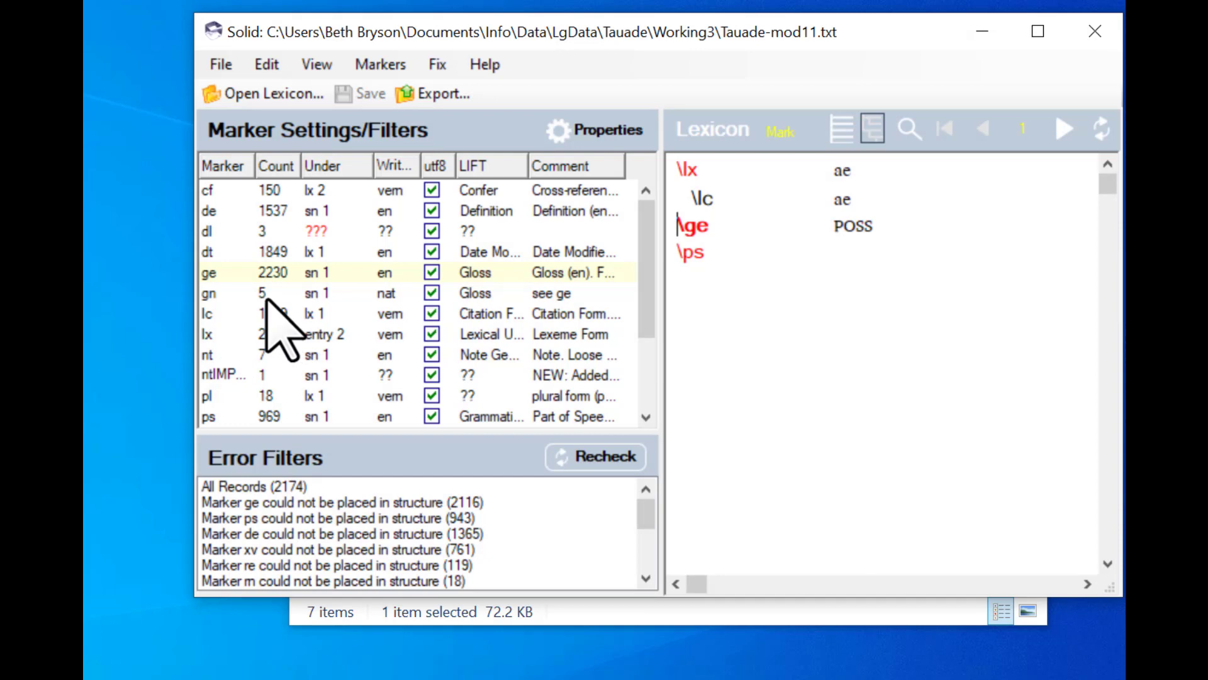
{"action": "left_click", "coordinate": [209, 293]}
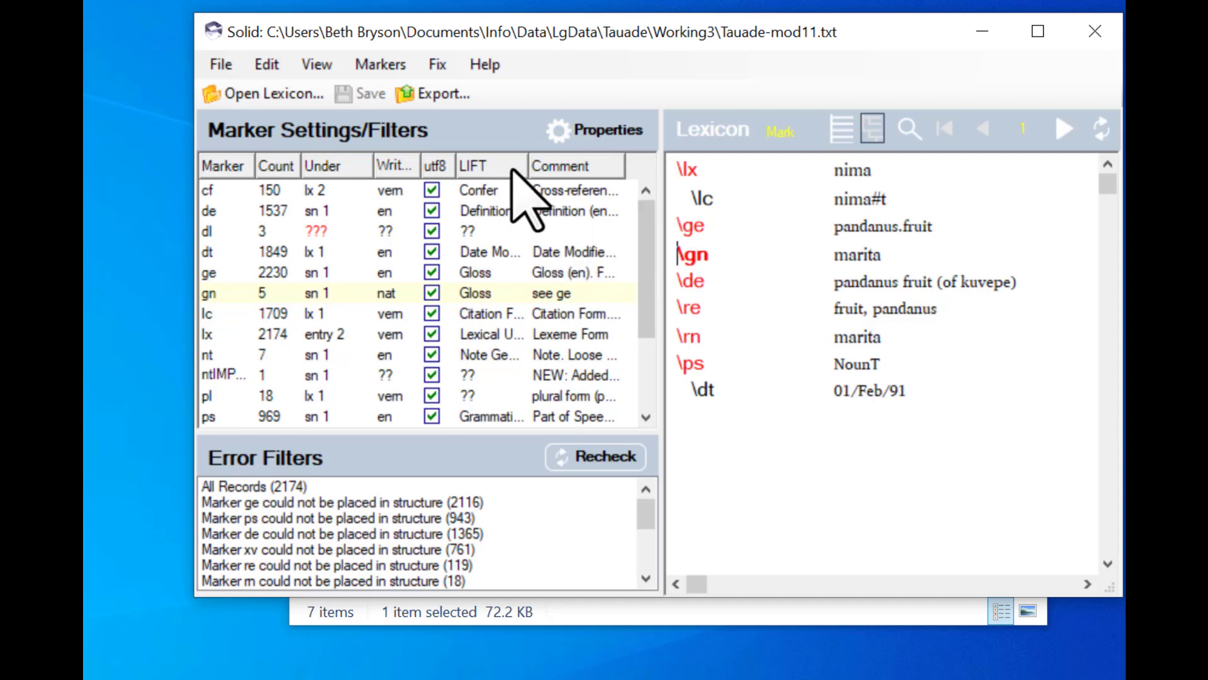
Step: Run a data shape inventory for marker ge with a radius of 0 lines above and 1 line below
{"action": "left_click", "coordinate": [379, 65]}
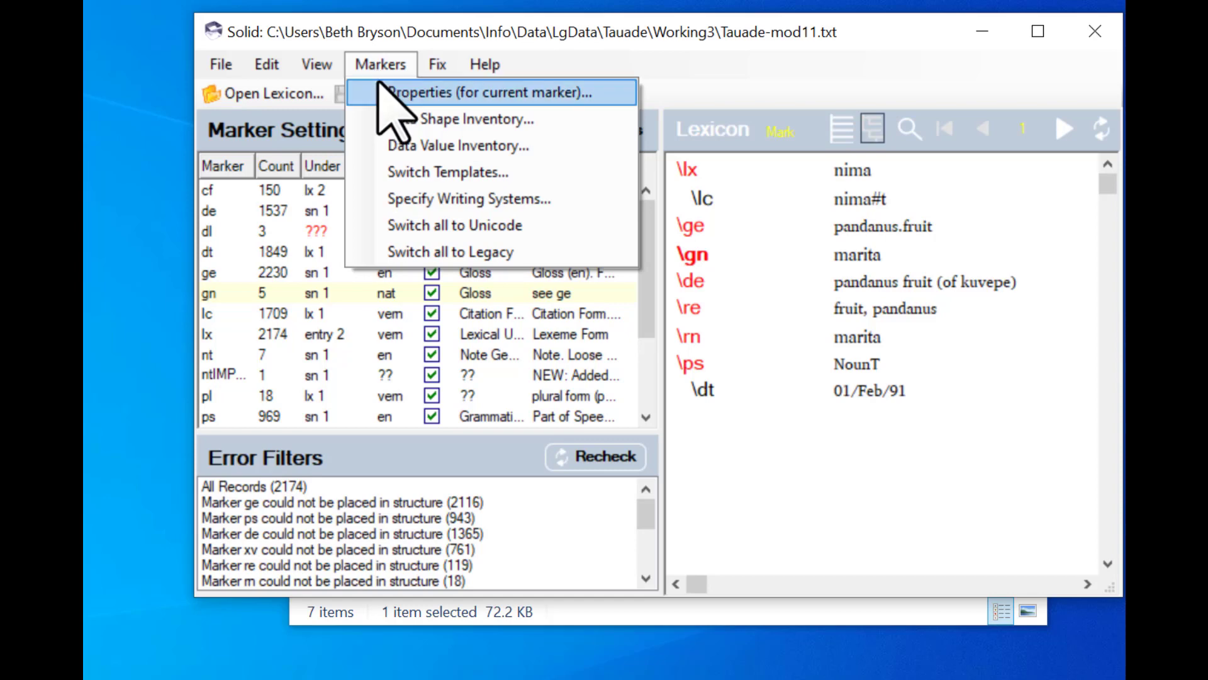
{"action": "left_click", "coordinate": [366, 122]}
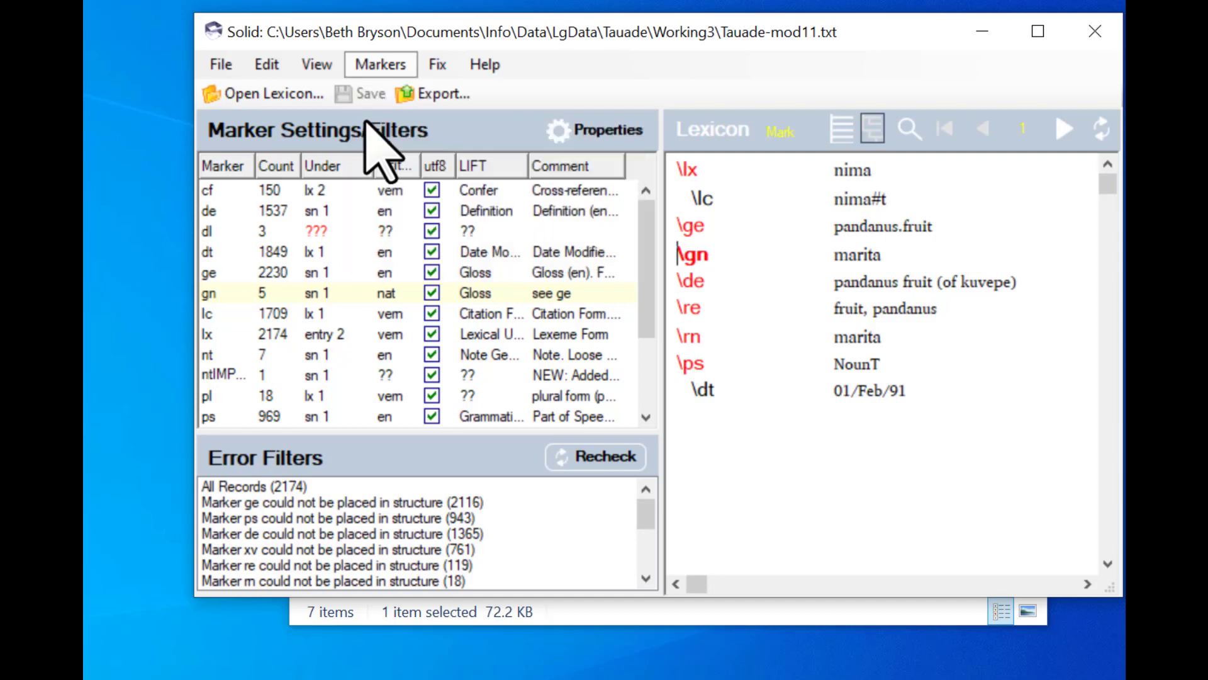
{"action": "left_click_drag", "start_coordinate": [207, 137], "coordinate": [270, 142]}
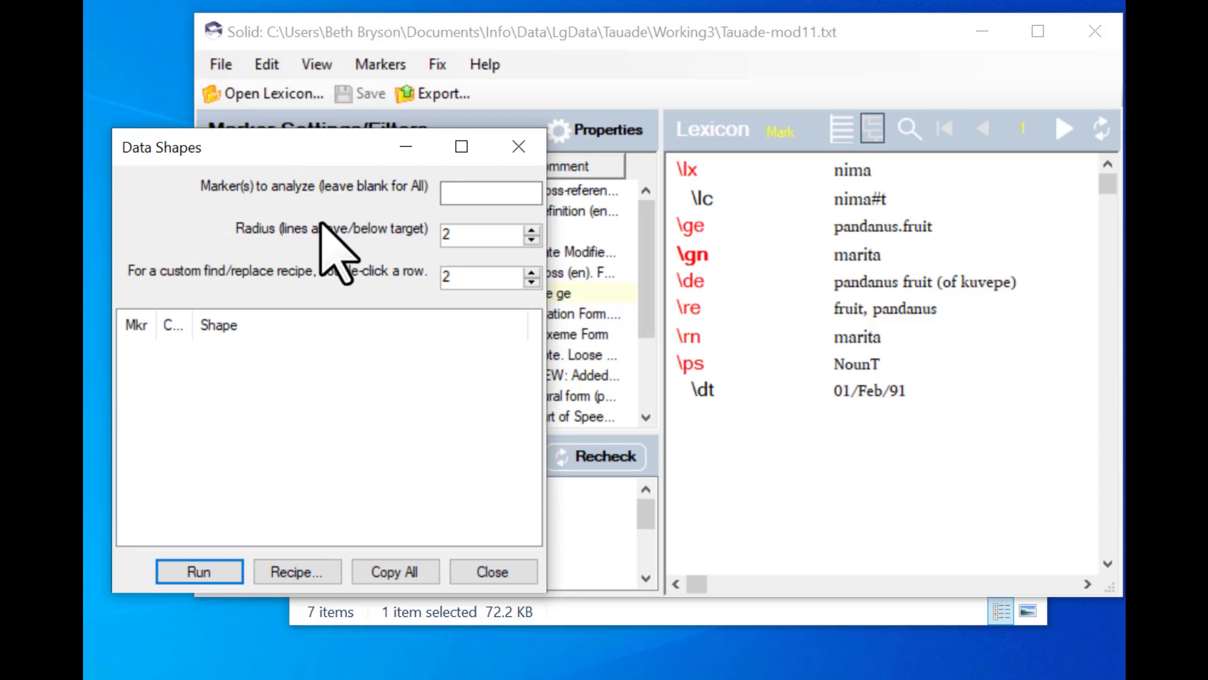
{"action": "left_click", "coordinate": [474, 198]}
{"action": "type", "text": "g"}
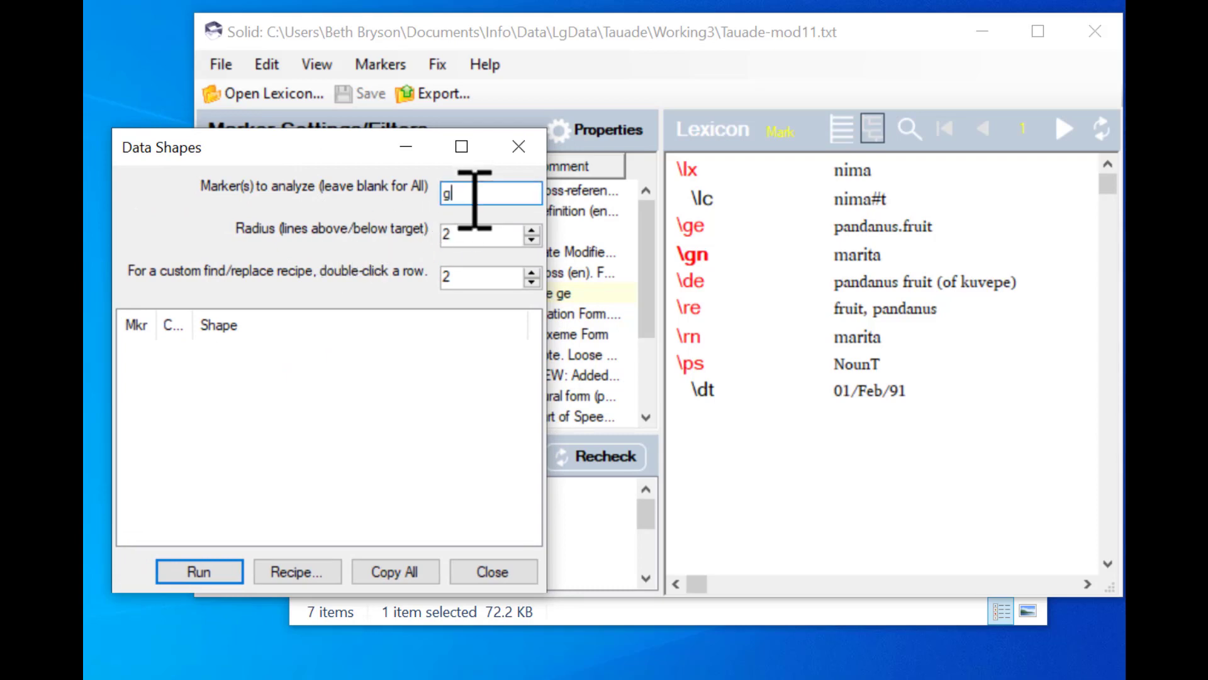
{"action": "type", "text": "e"}
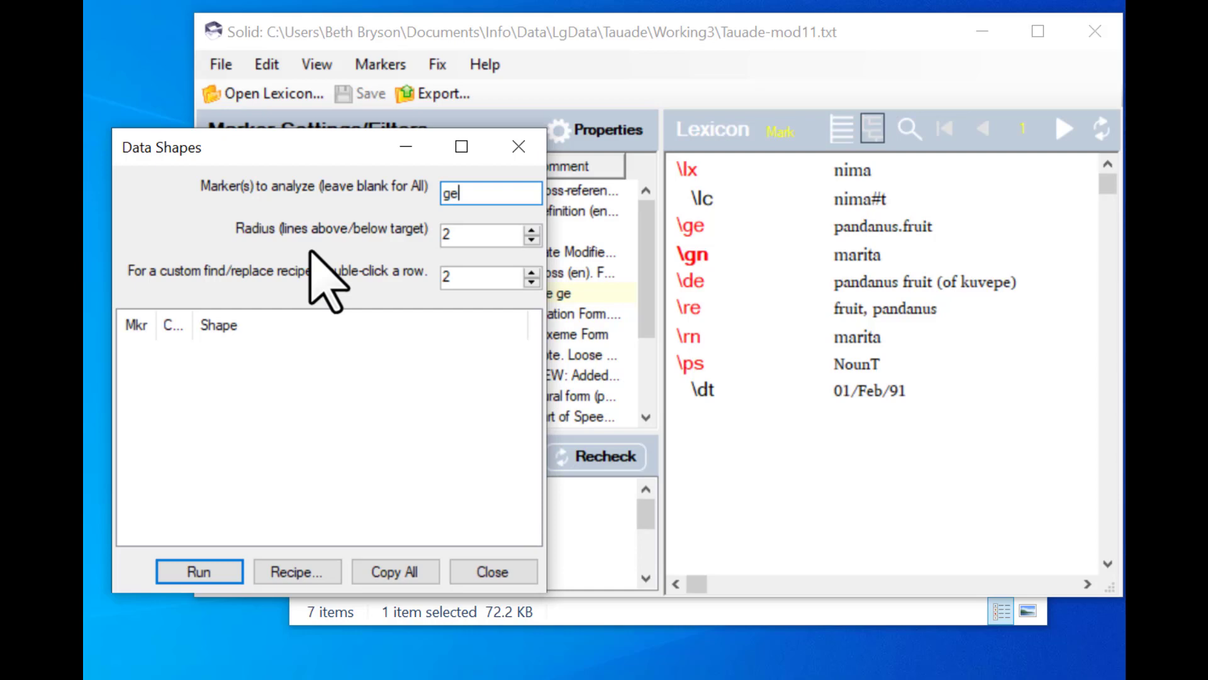
{"action": "left_click", "coordinate": [532, 240]}
{"action": "left_click", "coordinate": [532, 240]}
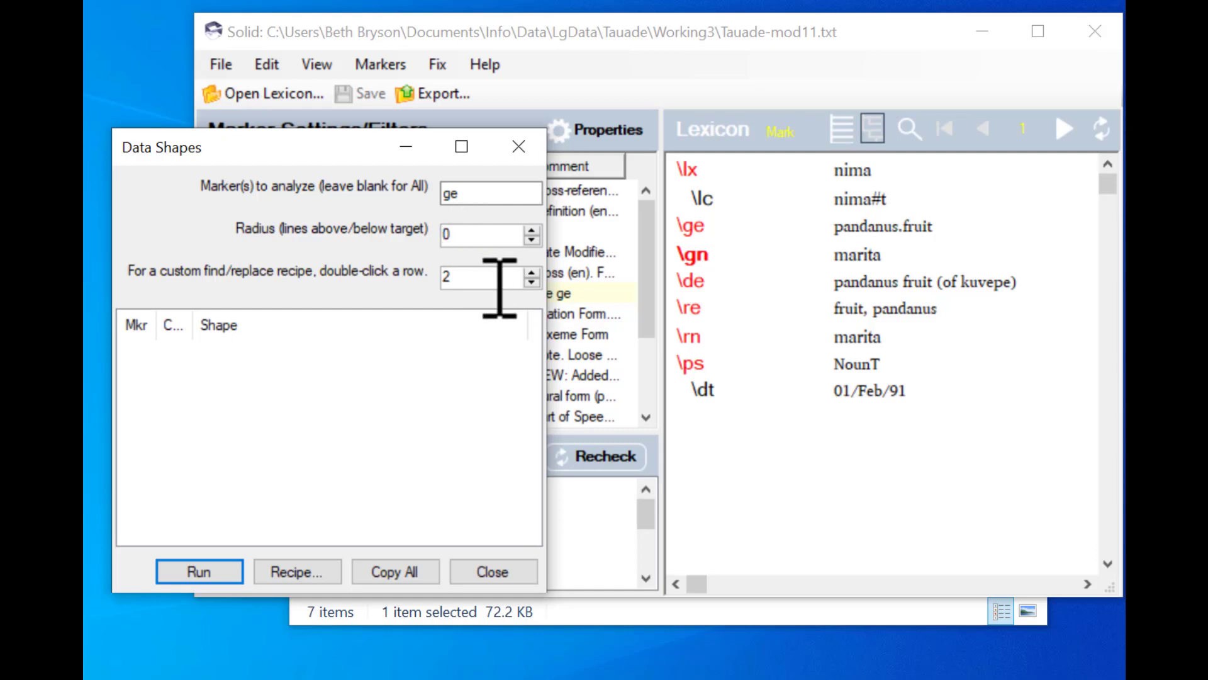
{"action": "left_click", "coordinate": [532, 281]}
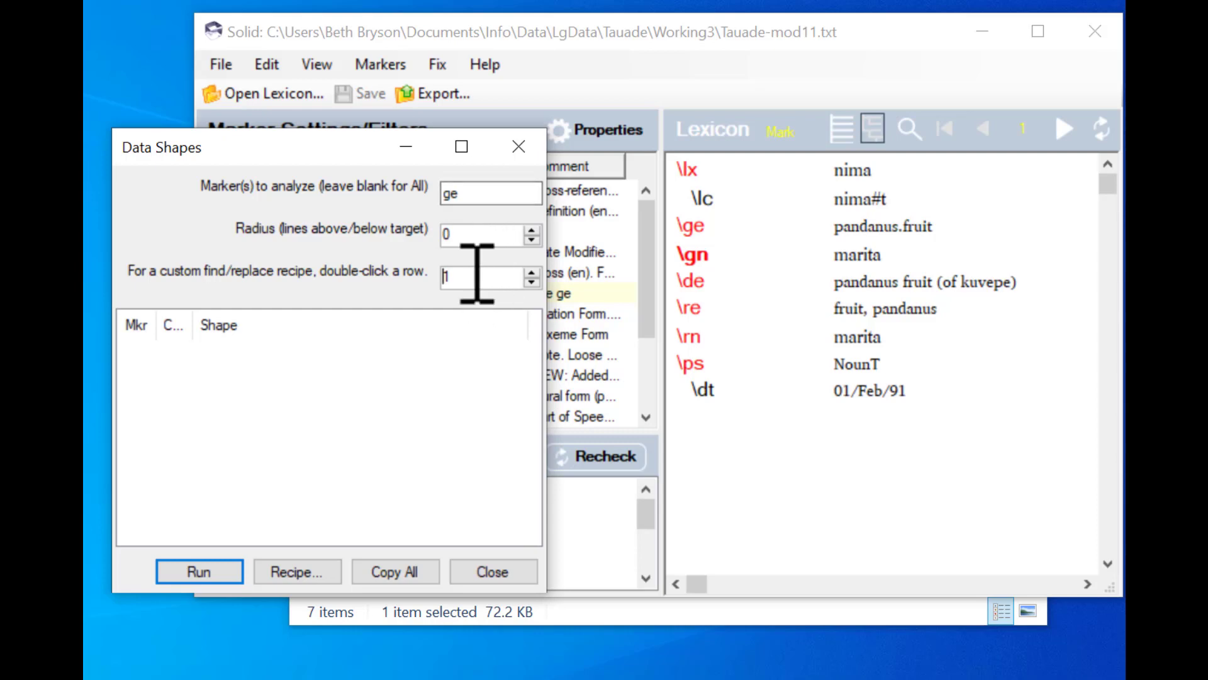
{"action": "left_click", "coordinate": [193, 569]}
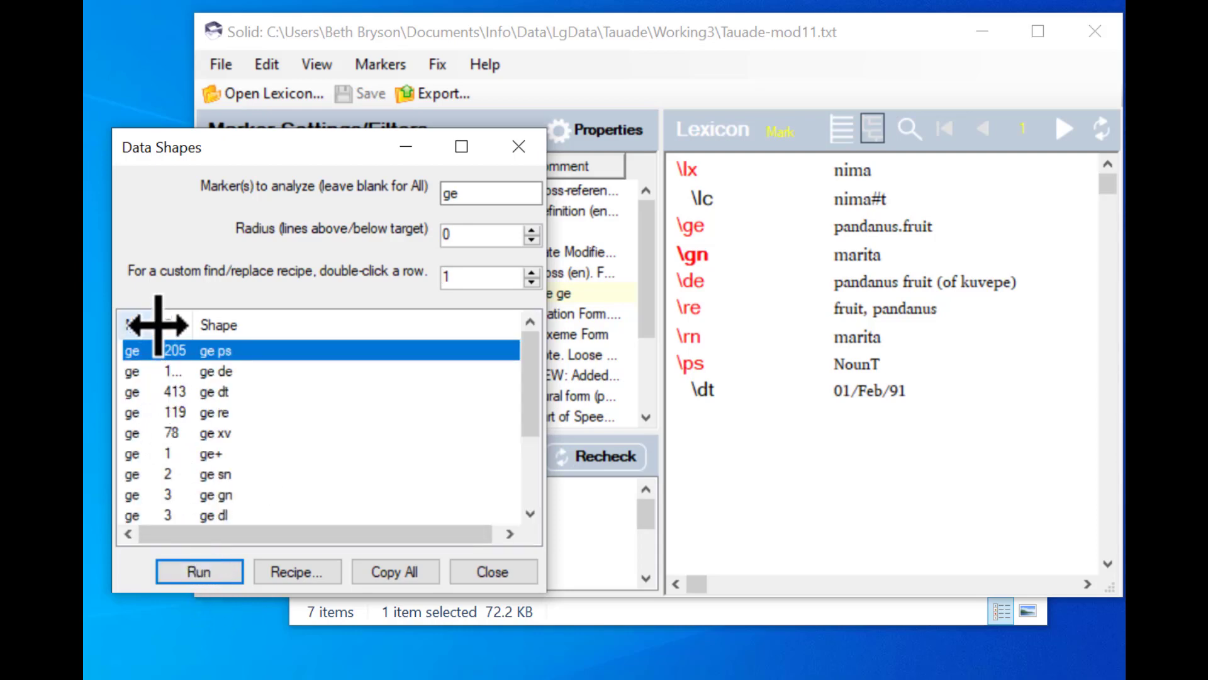
Step: Widen the inventory's marker count column, look through the markers that follow ge, and close the inventory
{"action": "left_click_drag", "start_coordinate": [159, 324], "coordinate": [241, 315]}
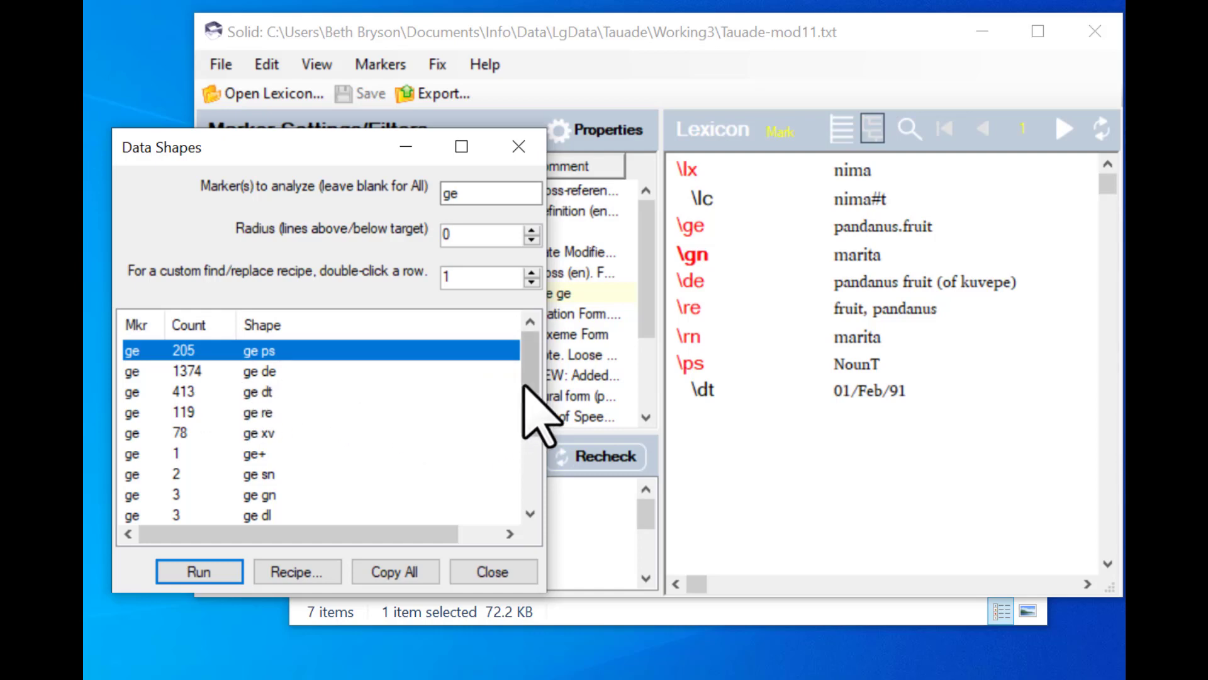
{"action": "left_click_drag", "start_coordinate": [524, 387], "coordinate": [534, 416]}
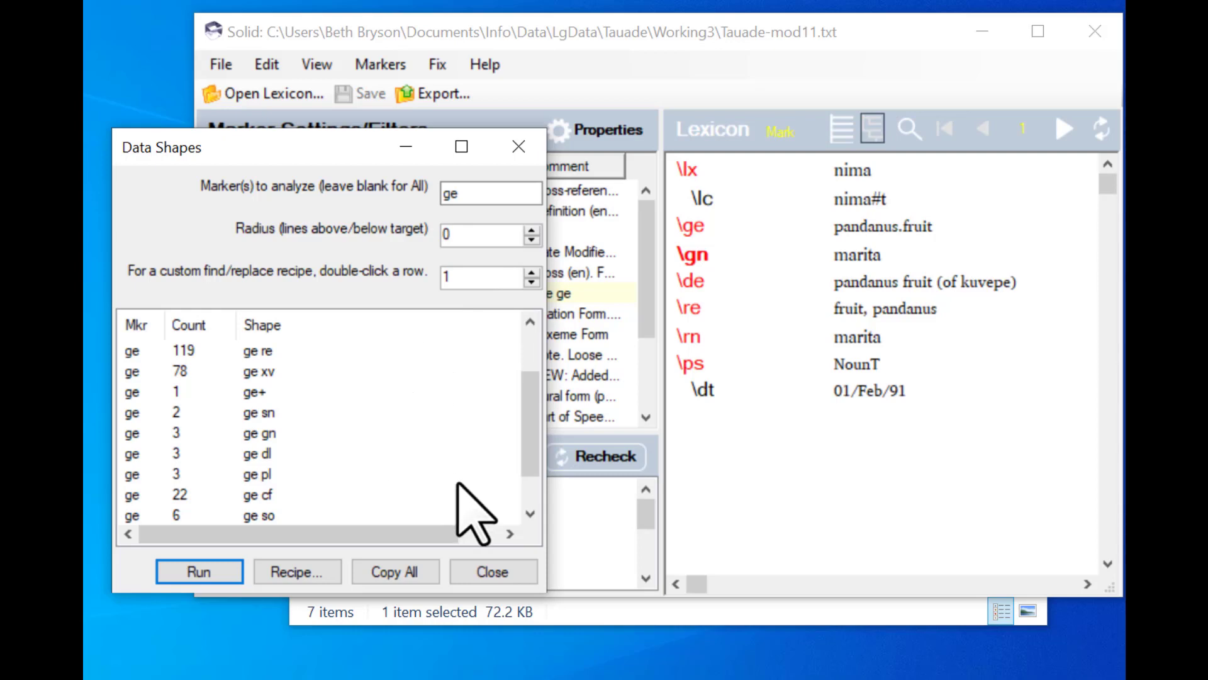
{"action": "left_click", "coordinate": [493, 573]}
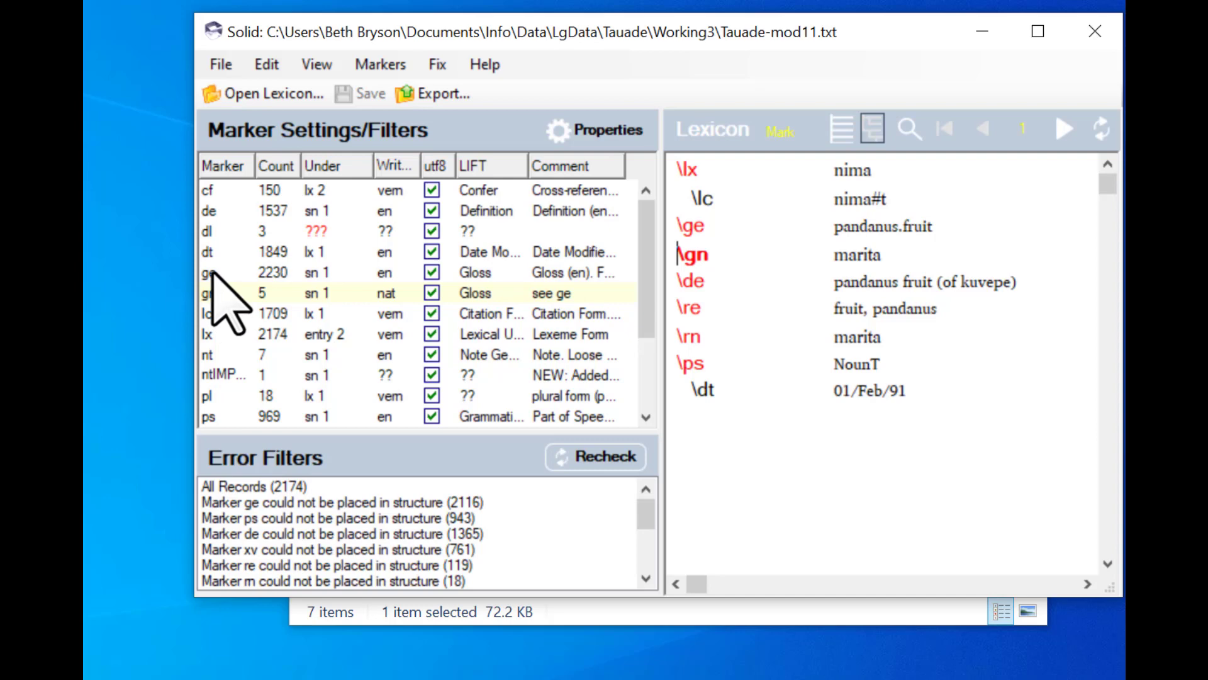
Step: Change the parent marker of gn from sn to ge in its marker settings and save the lexicon
{"action": "left_click", "coordinate": [314, 295]}
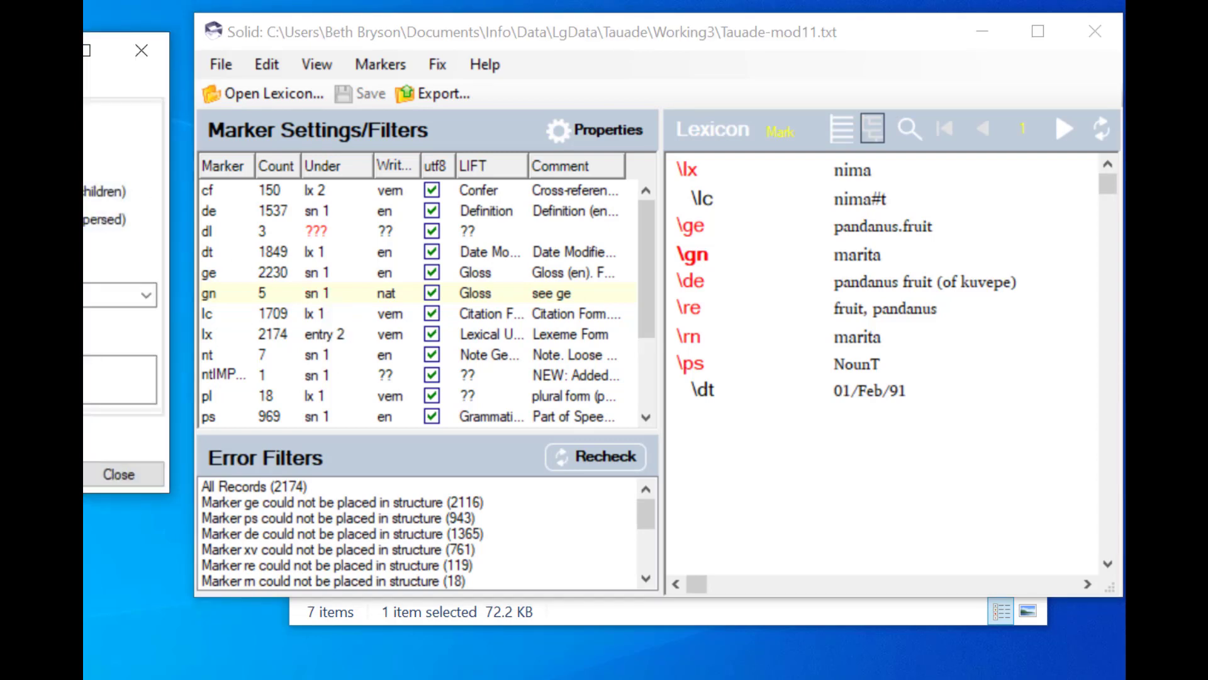
{"action": "mouse_move", "coordinate": [88, 49]}
{"action": "left_mouse_down"}
{"action": "mouse_move", "coordinate": [216, 108]}
{"action": "mouse_move", "coordinate": [369, 107]}
{"action": "left_mouse_up"}
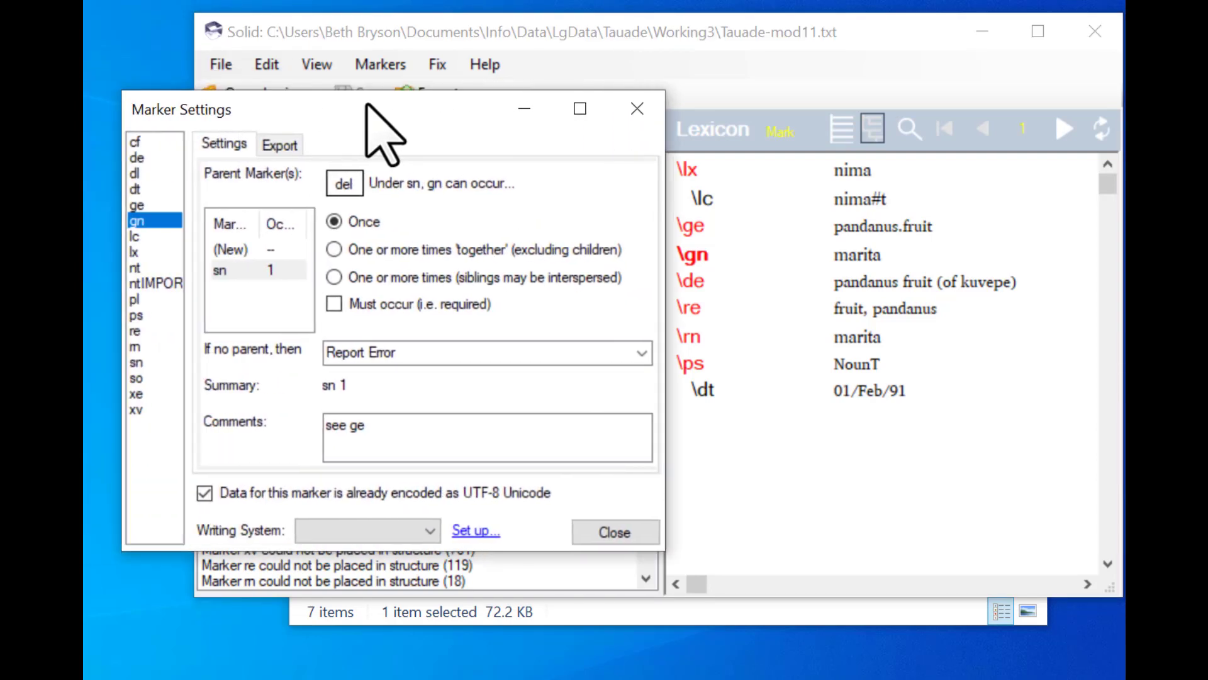
{"action": "left_click", "coordinate": [229, 269]}
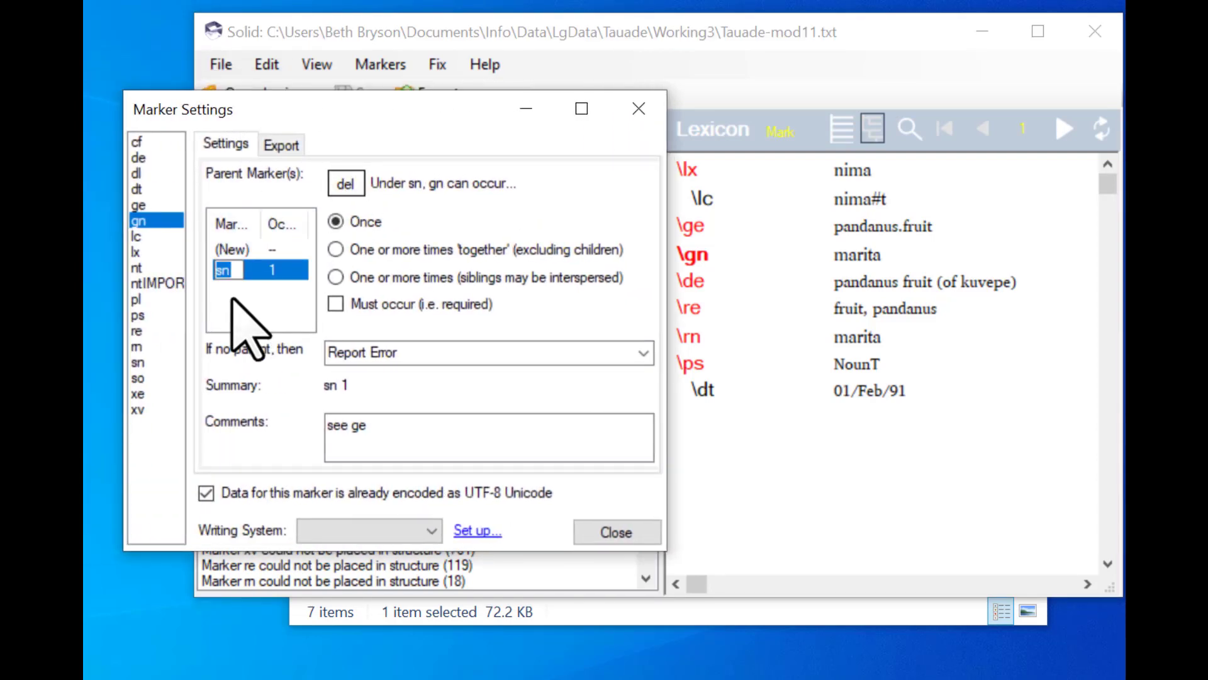
{"action": "type", "text": "ge"}
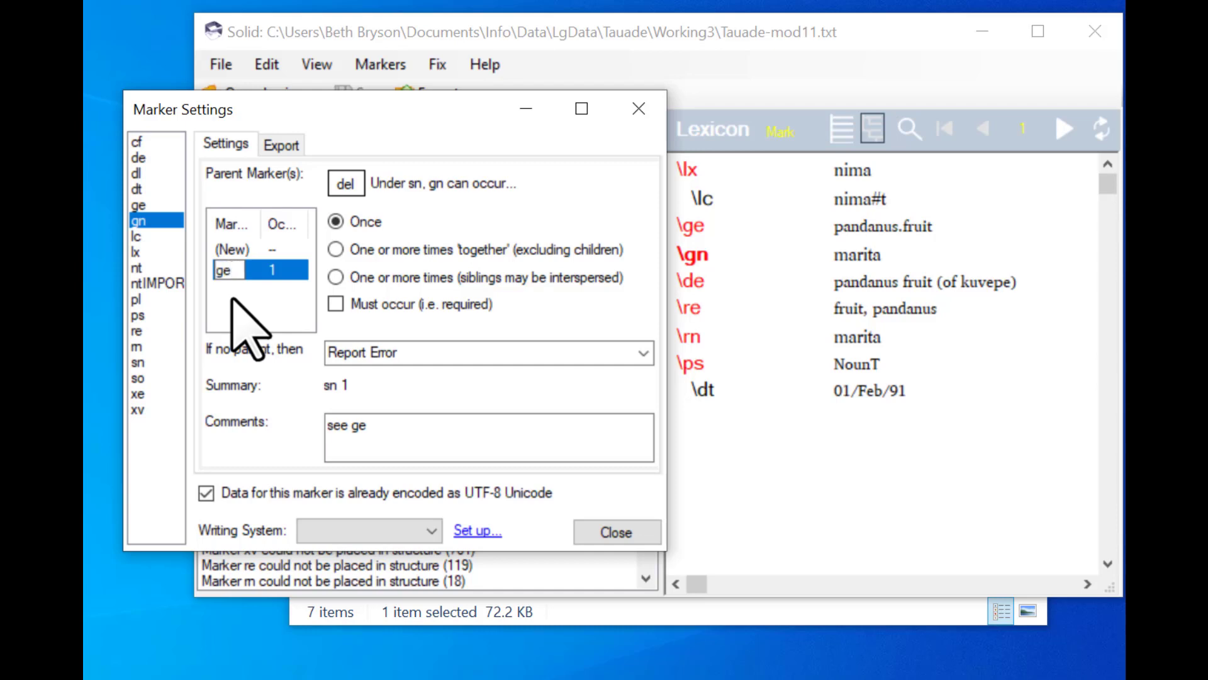
{"action": "left_click", "coordinate": [418, 355]}
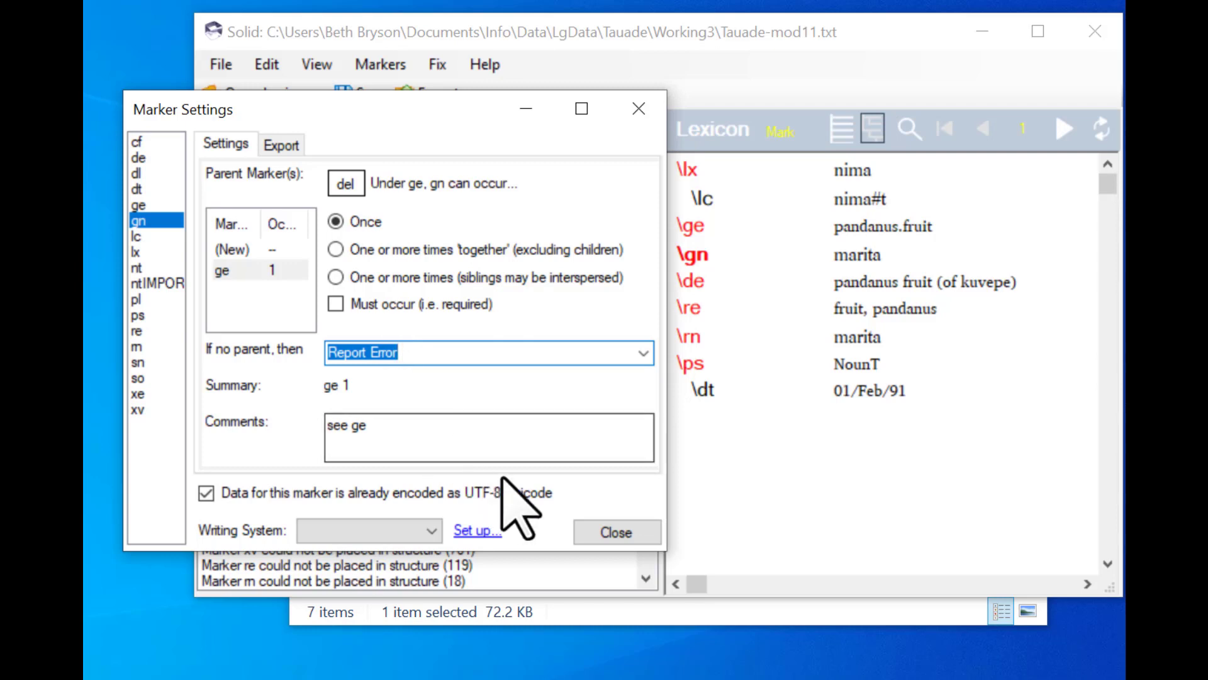
{"action": "left_click", "coordinate": [605, 532]}
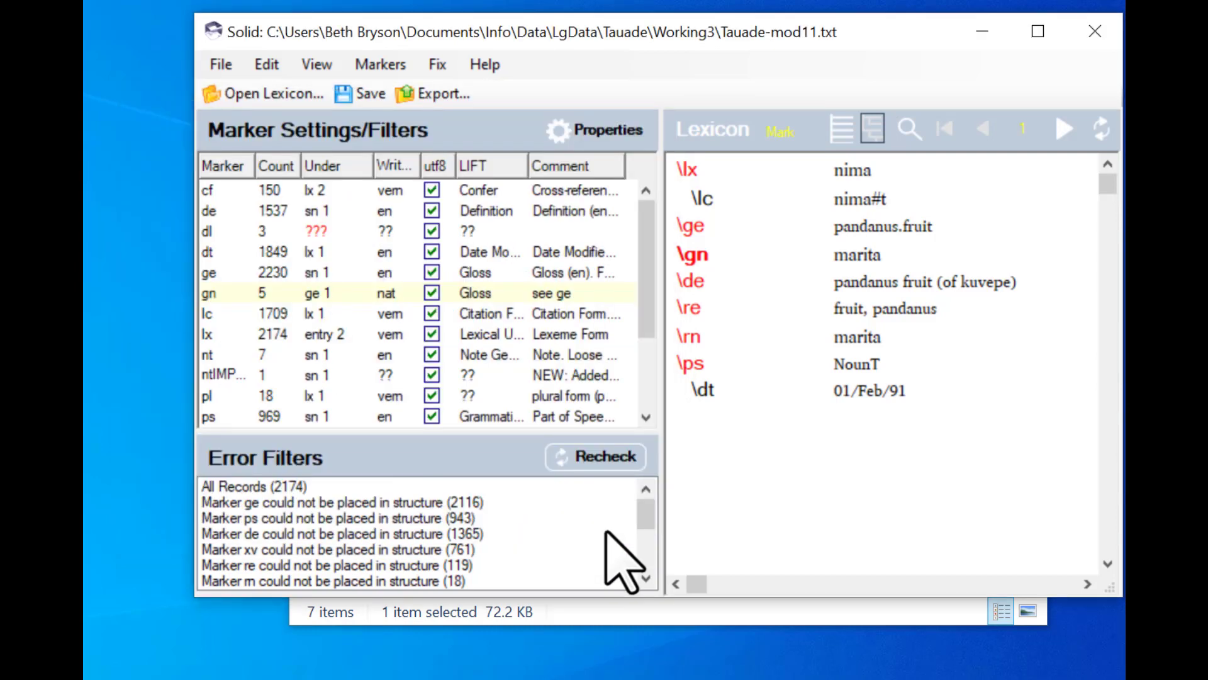
{"action": "left_click", "coordinate": [362, 94]}
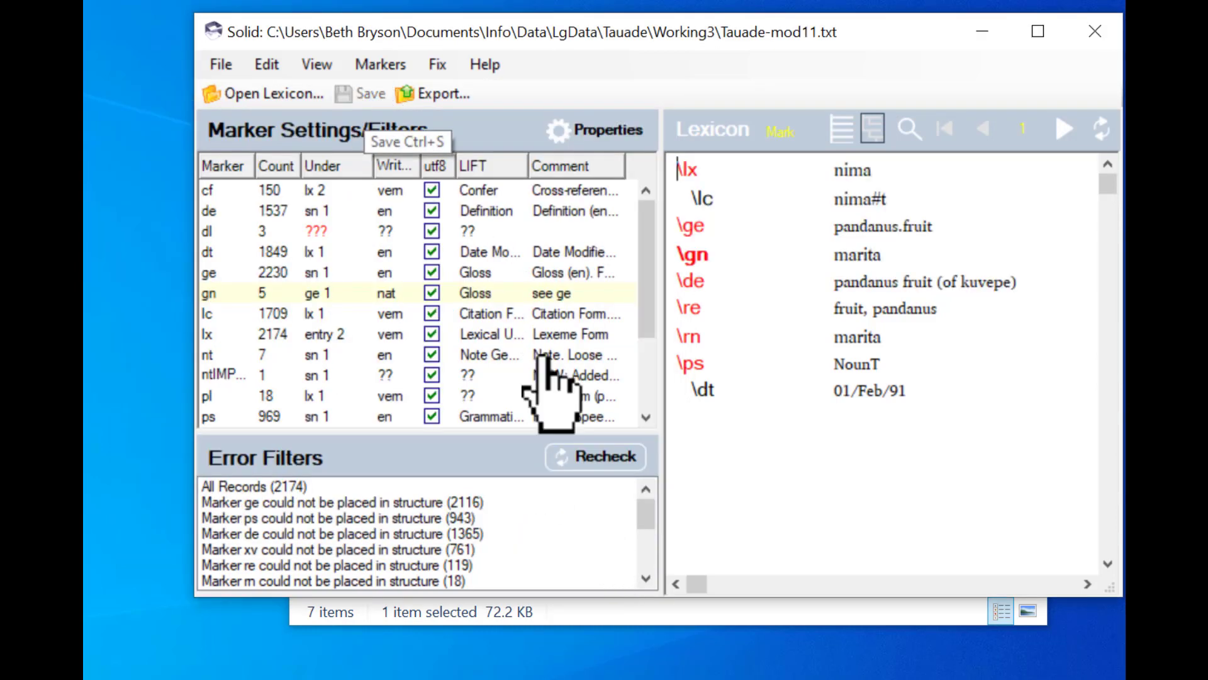
Step: Recheck the lexicon and filter to the records where marker gn could not be placed in structure
{"action": "left_click", "coordinate": [589, 456]}
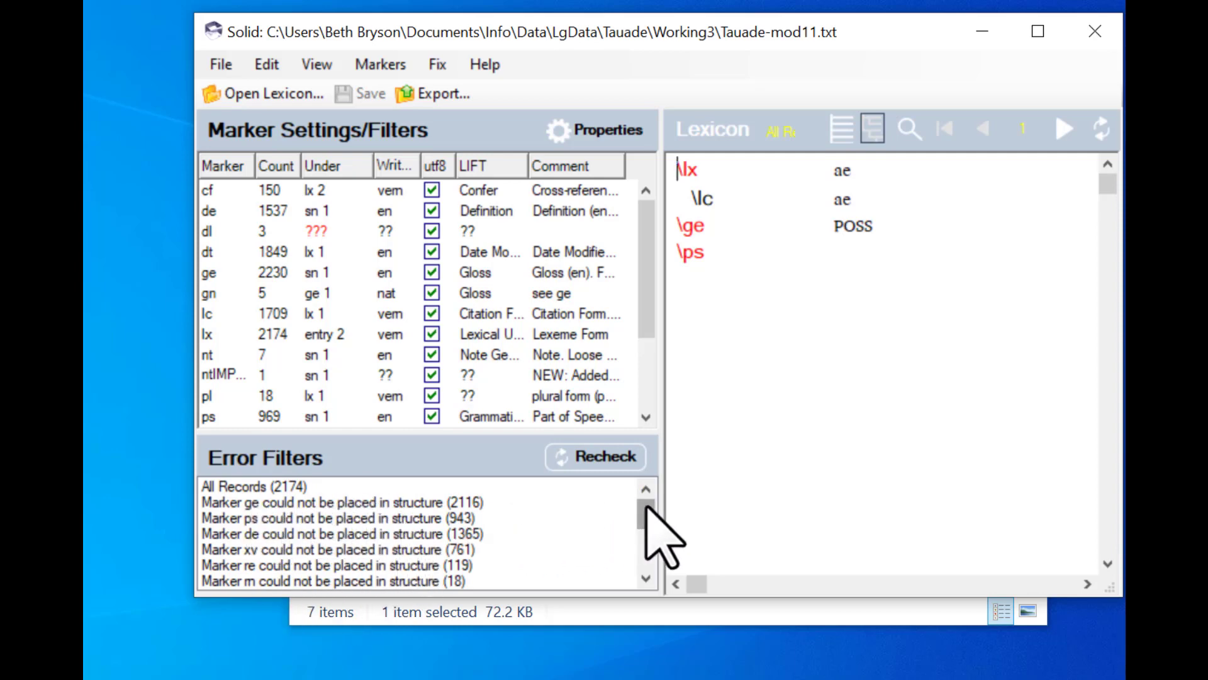
{"action": "left_click_drag", "start_coordinate": [646, 508], "coordinate": [651, 530]}
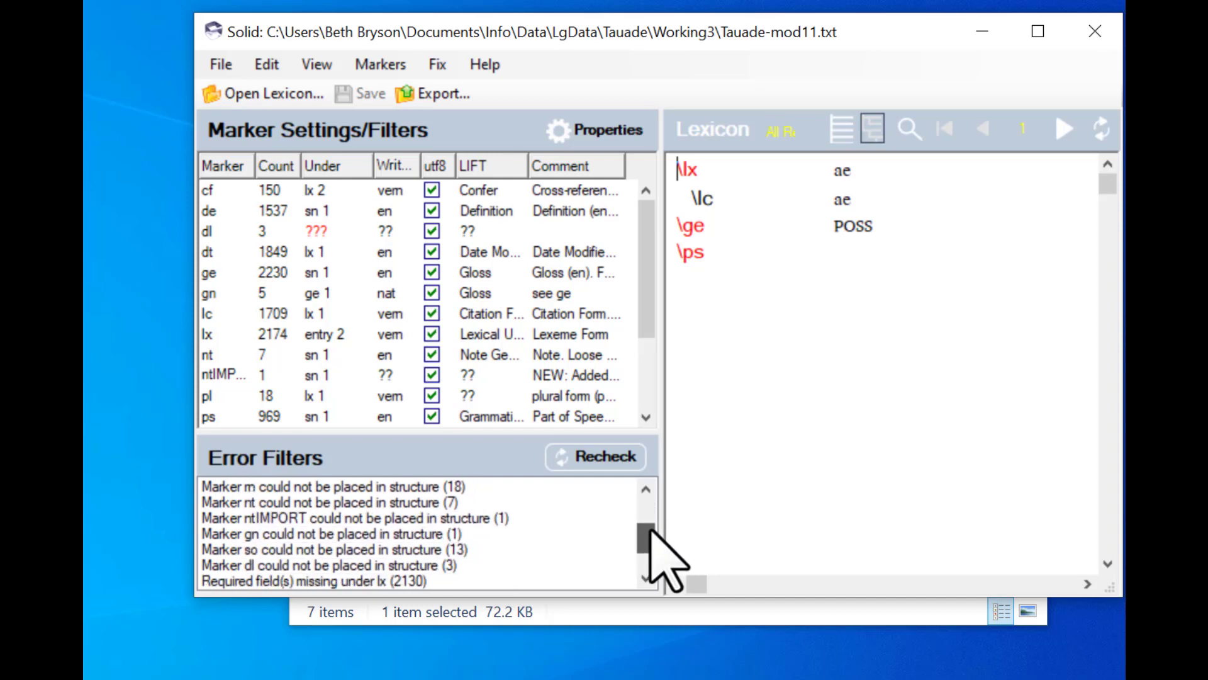
{"action": "left_click", "coordinate": [263, 533]}
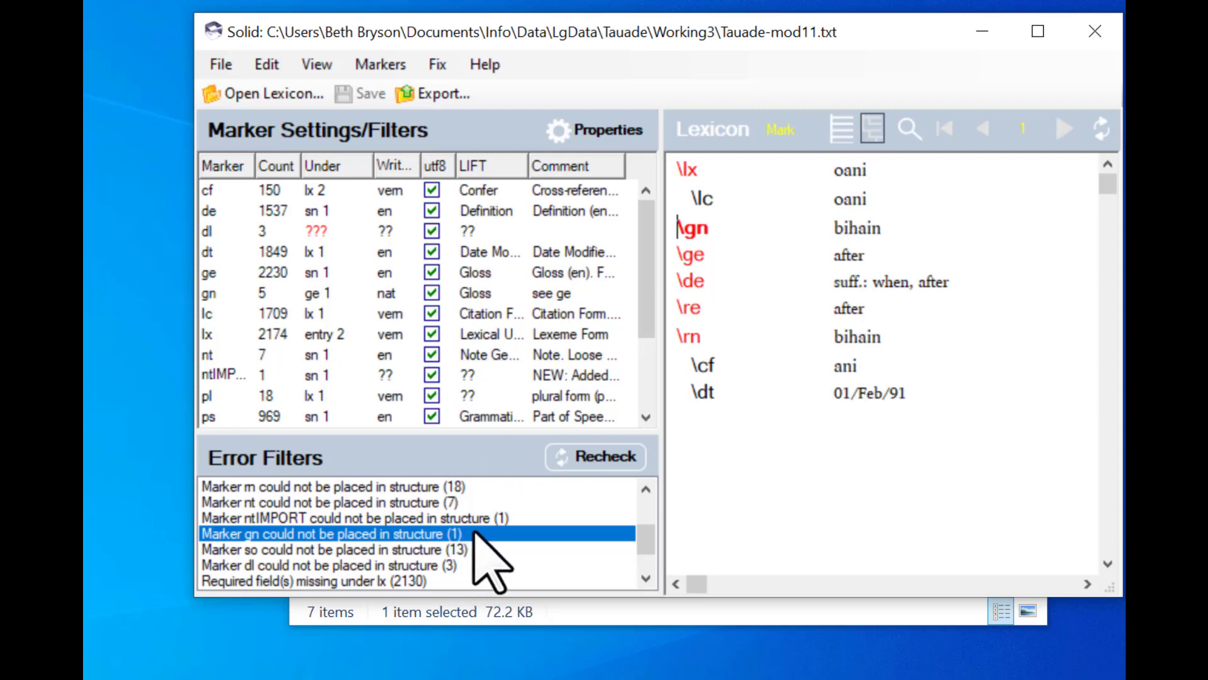
Step: Move the \gn line "bihain" in the oani record to directly below the \ge line
{"action": "left_click", "coordinate": [889, 205]}
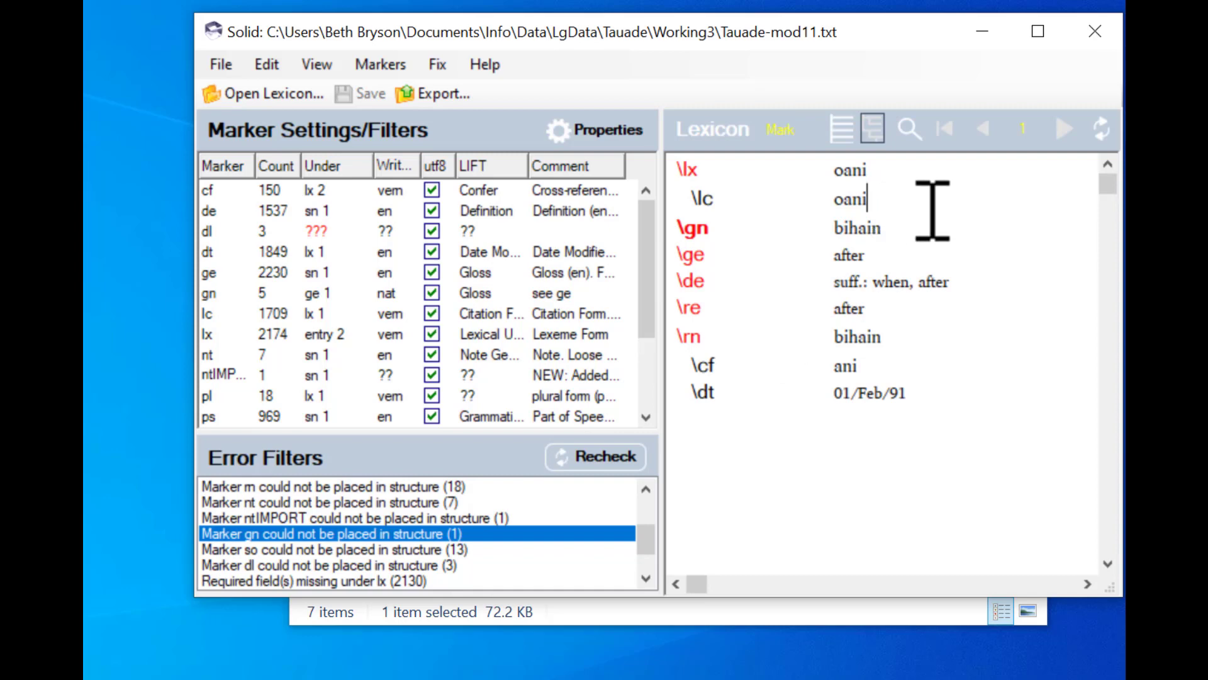
{"action": "key", "text": "Right"}
{"action": "key", "text": "shift+Down"}
{"action": "key", "text": "ctrl+c"}
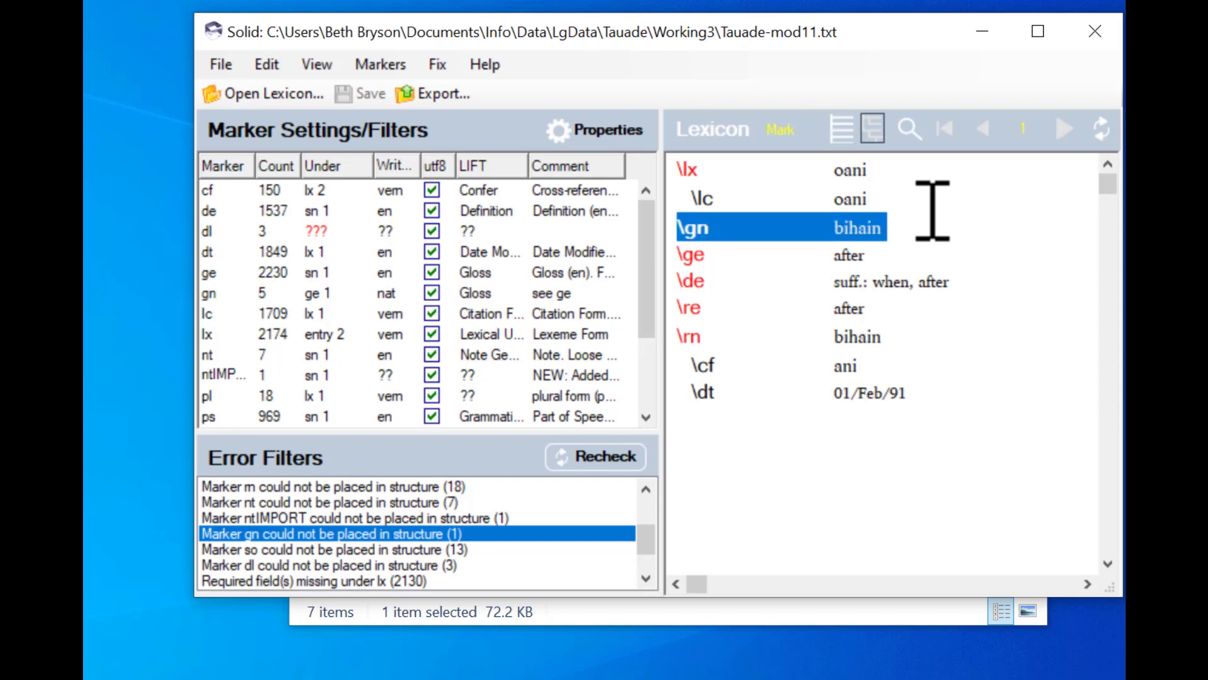
{"action": "key", "text": "Delete"}
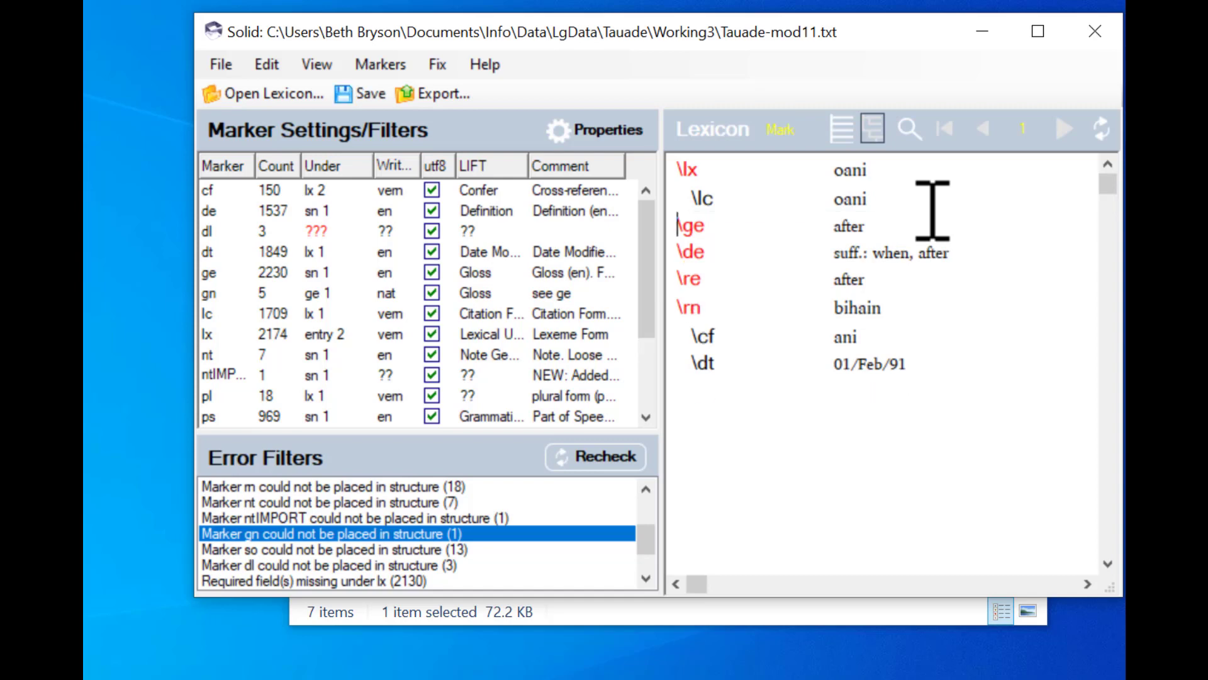
{"action": "key", "text": "Down"}
{"action": "key", "text": "ctrl+v"}
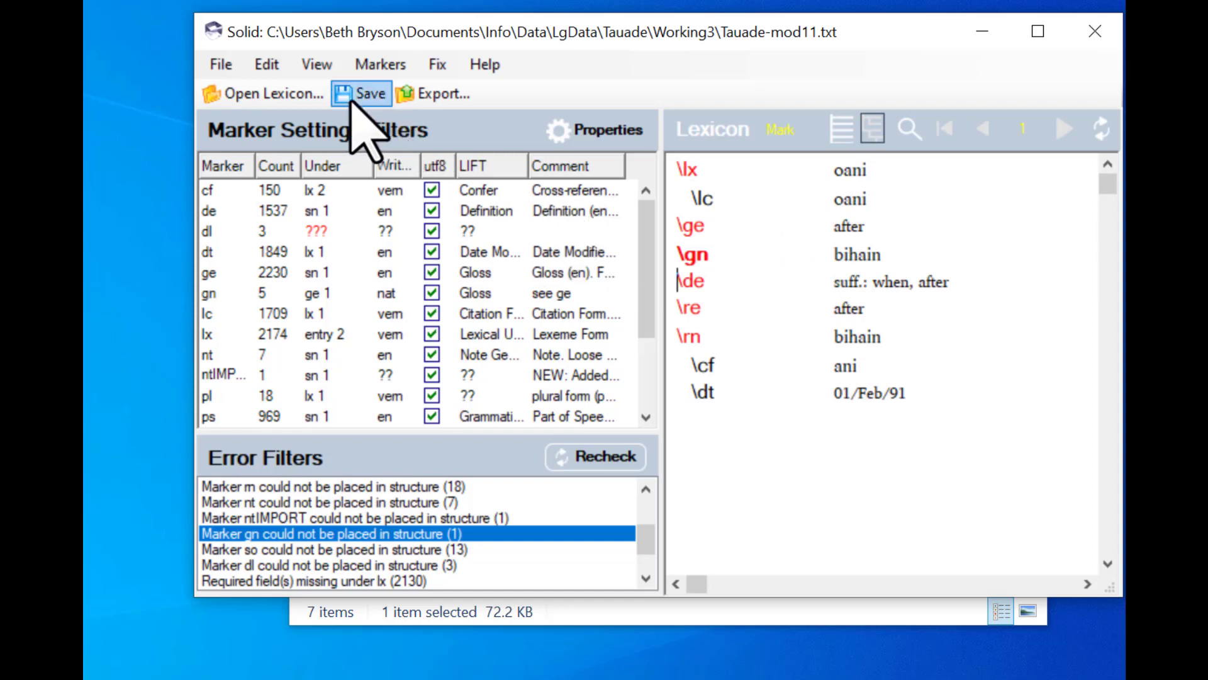
Step: Save the lexicon and recheck it for structure errors
{"action": "left_click", "coordinate": [340, 99]}
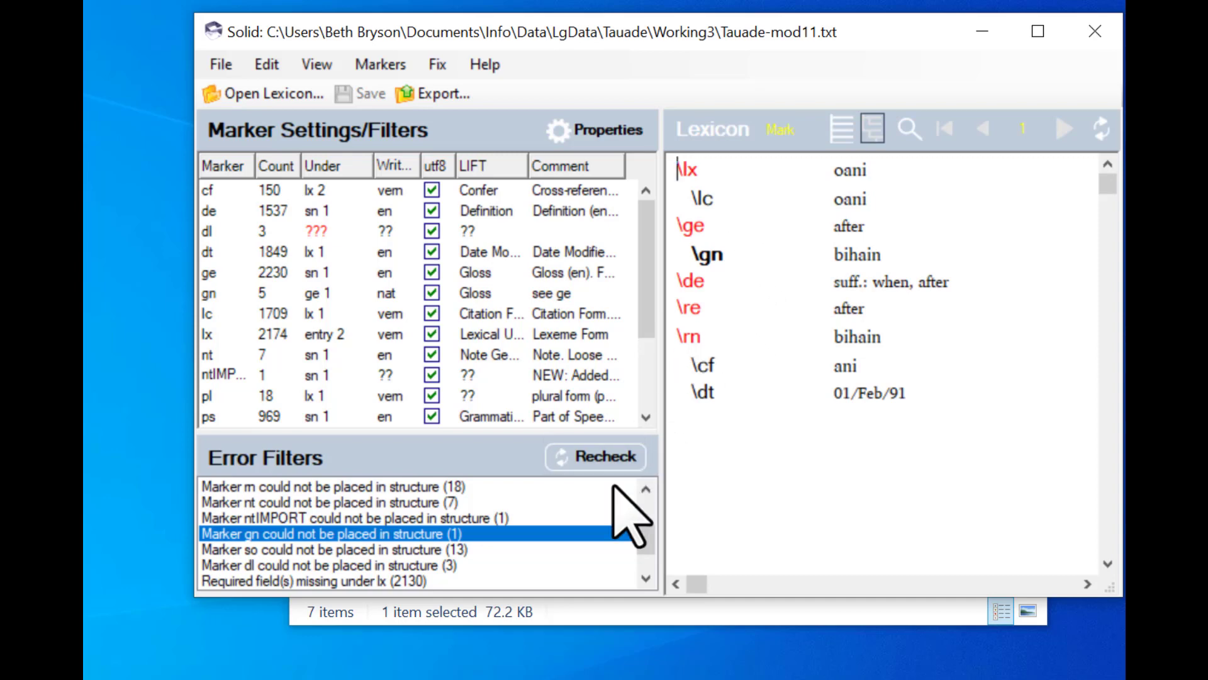
{"action": "left_click", "coordinate": [603, 464]}
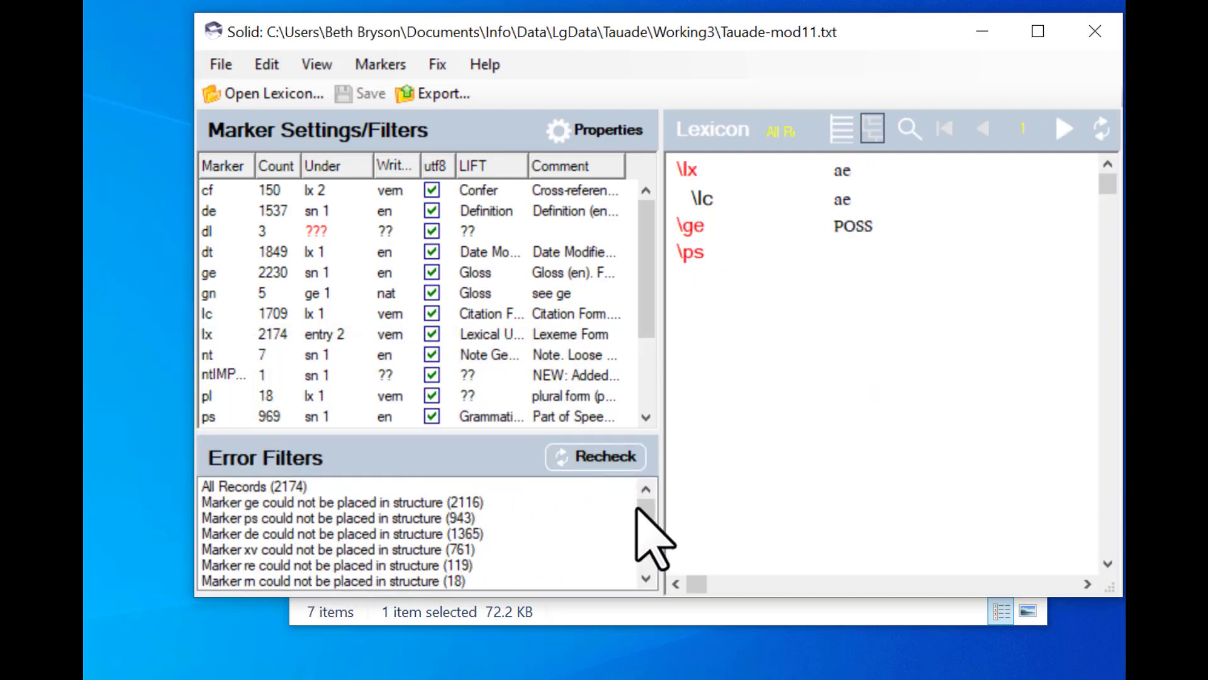
{"action": "mouse_move", "coordinate": [648, 509]}
{"action": "left_mouse_down"}
{"action": "mouse_move", "coordinate": [658, 539]}
{"action": "mouse_move", "coordinate": [653, 511]}
{"action": "left_mouse_up"}
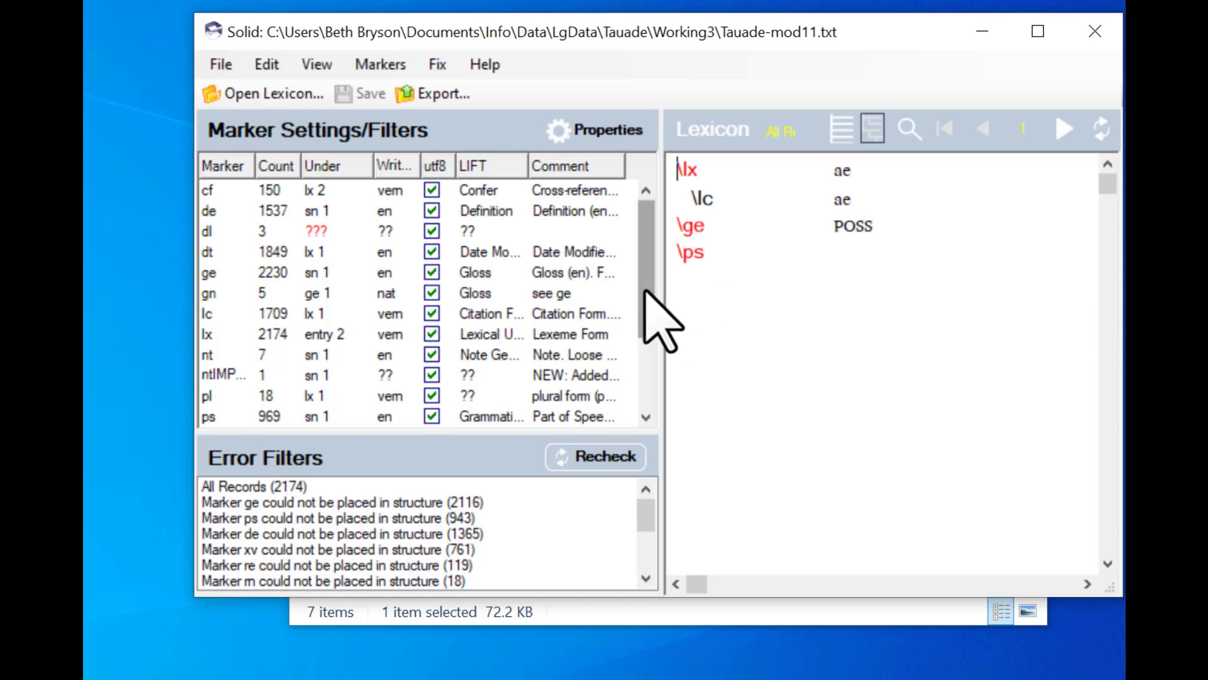
Step: Filter the lexicon by marker re, then by marker rn, and examine how rn is ordered in its first three records
{"action": "left_click_drag", "start_coordinate": [646, 291], "coordinate": [647, 368]}
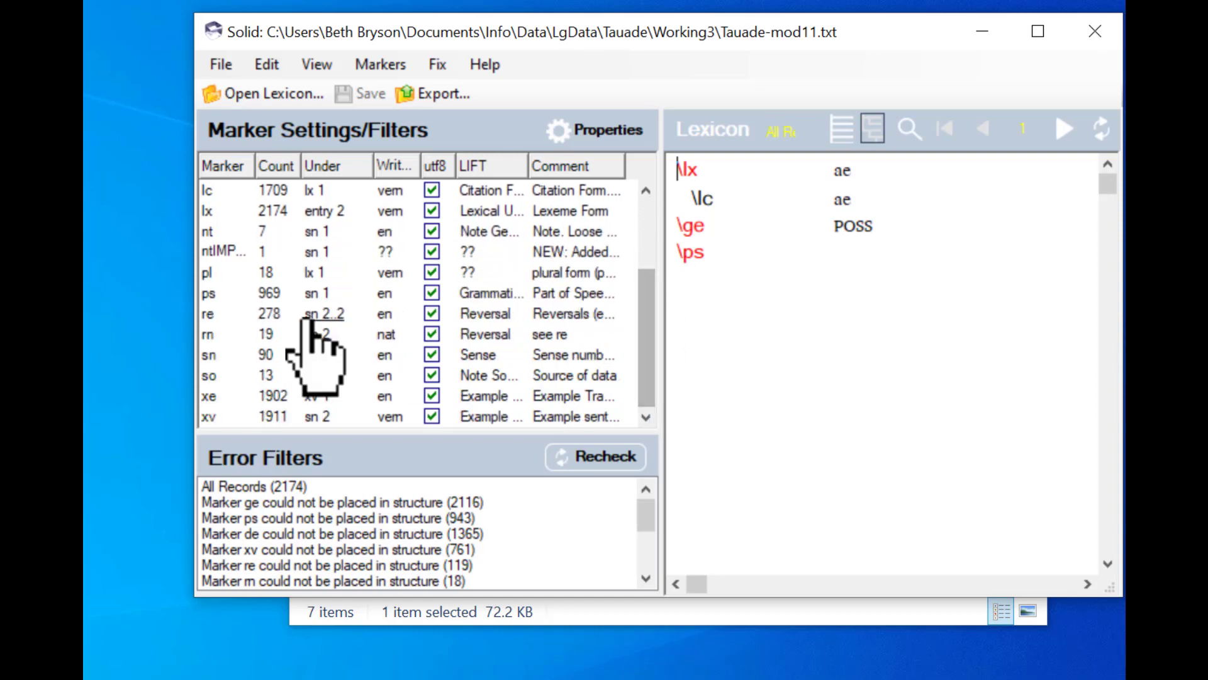
{"action": "left_click", "coordinate": [211, 315]}
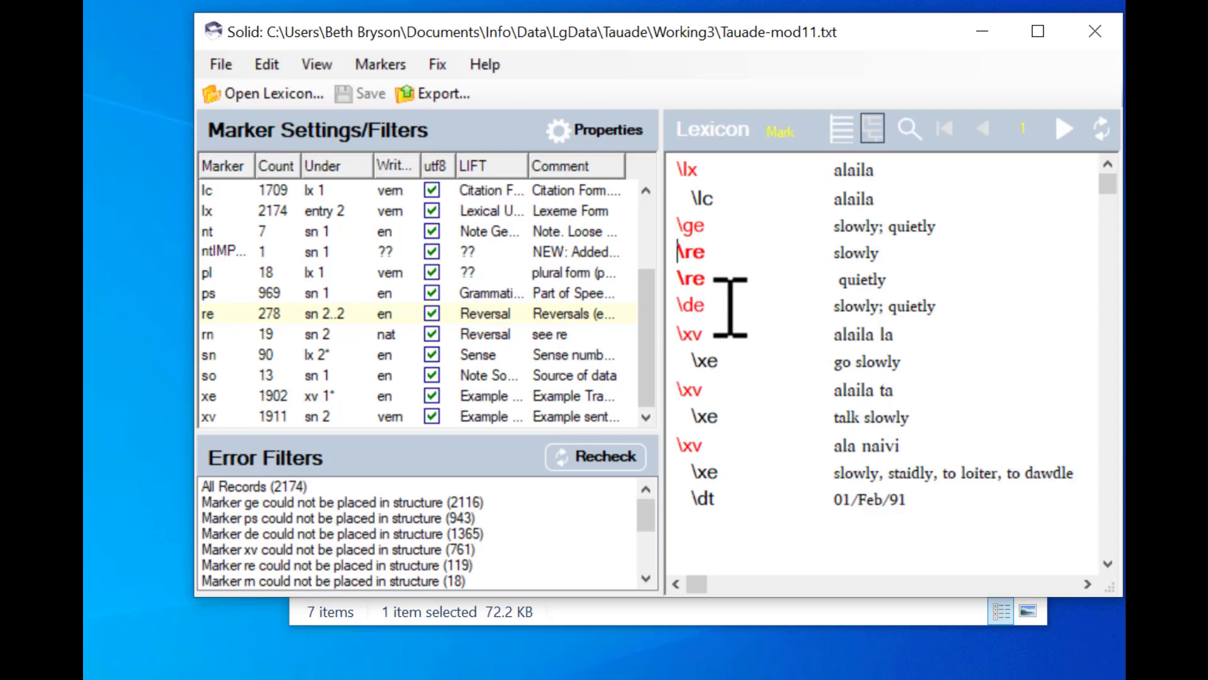
{"action": "left_click", "coordinate": [208, 336]}
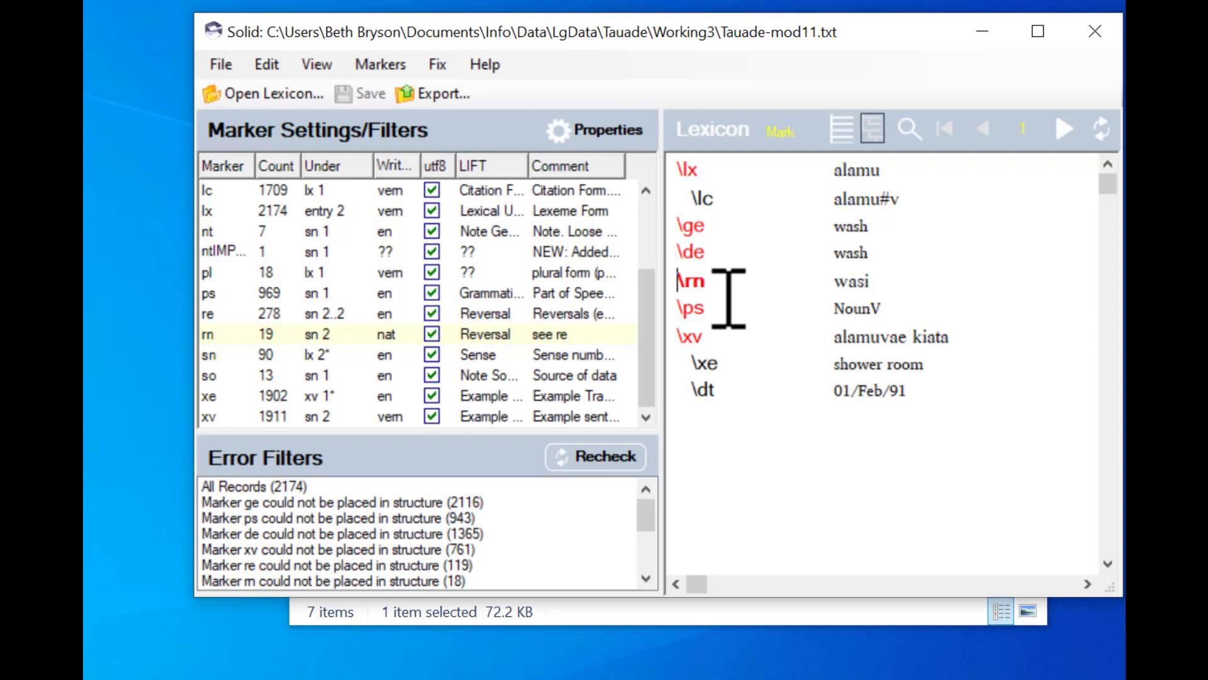
{"action": "left_click", "coordinate": [1064, 130]}
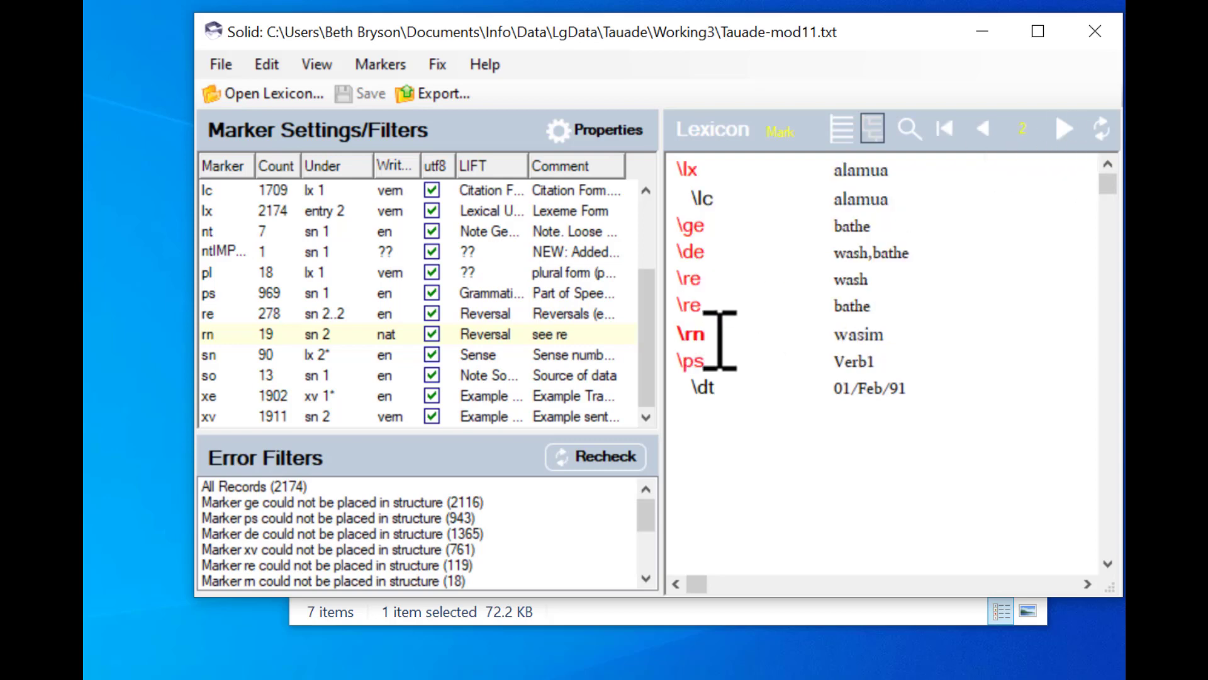
{"action": "left_click", "coordinate": [1064, 130]}
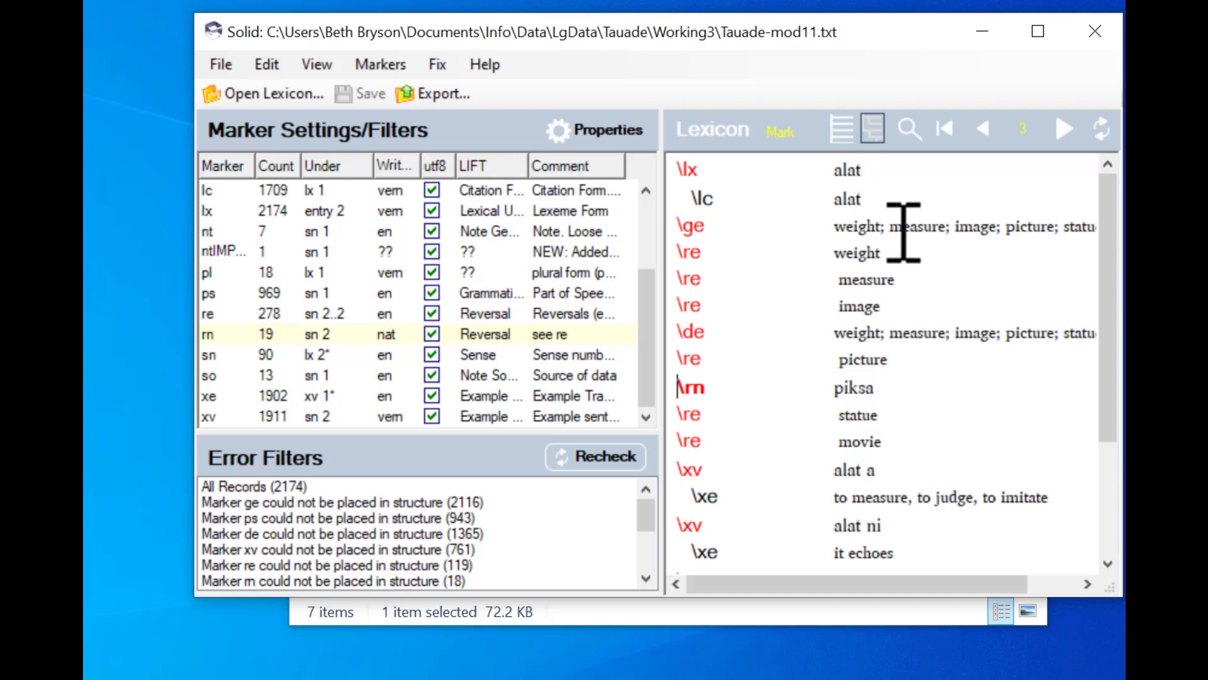
Step: Set the parent marker of rn to re in its marker settings, with rn occurring once under it
{"action": "left_click", "coordinate": [1059, 126]}
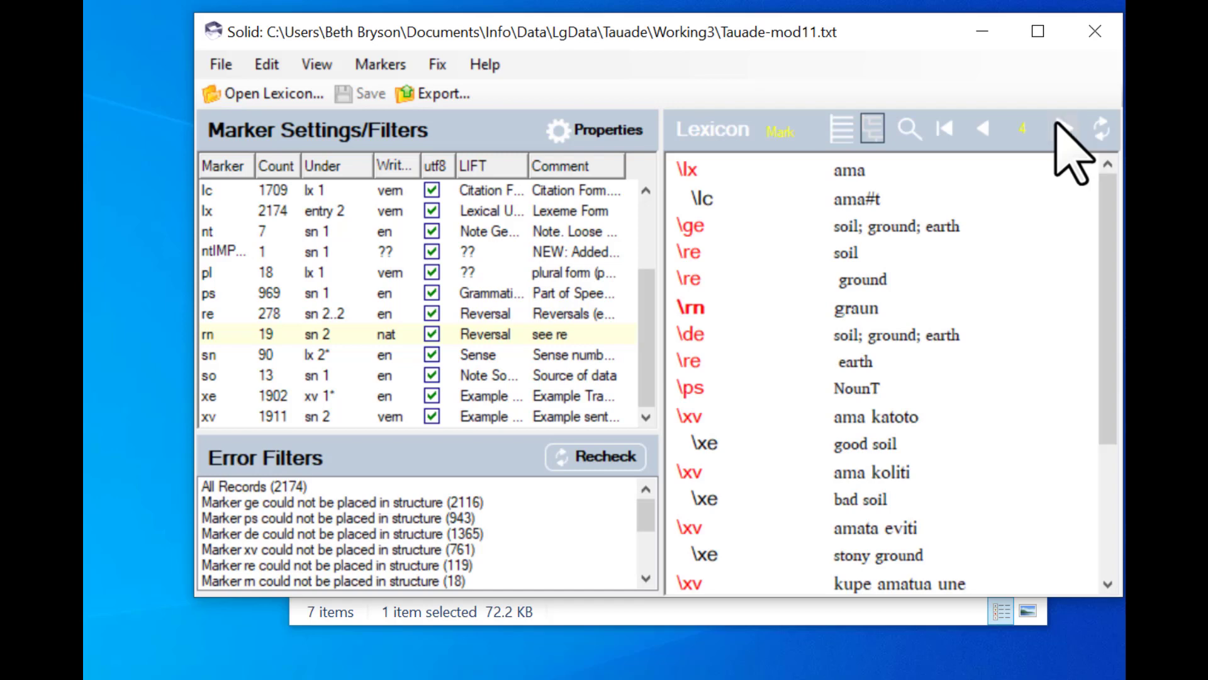
{"action": "left_click", "coordinate": [1059, 126]}
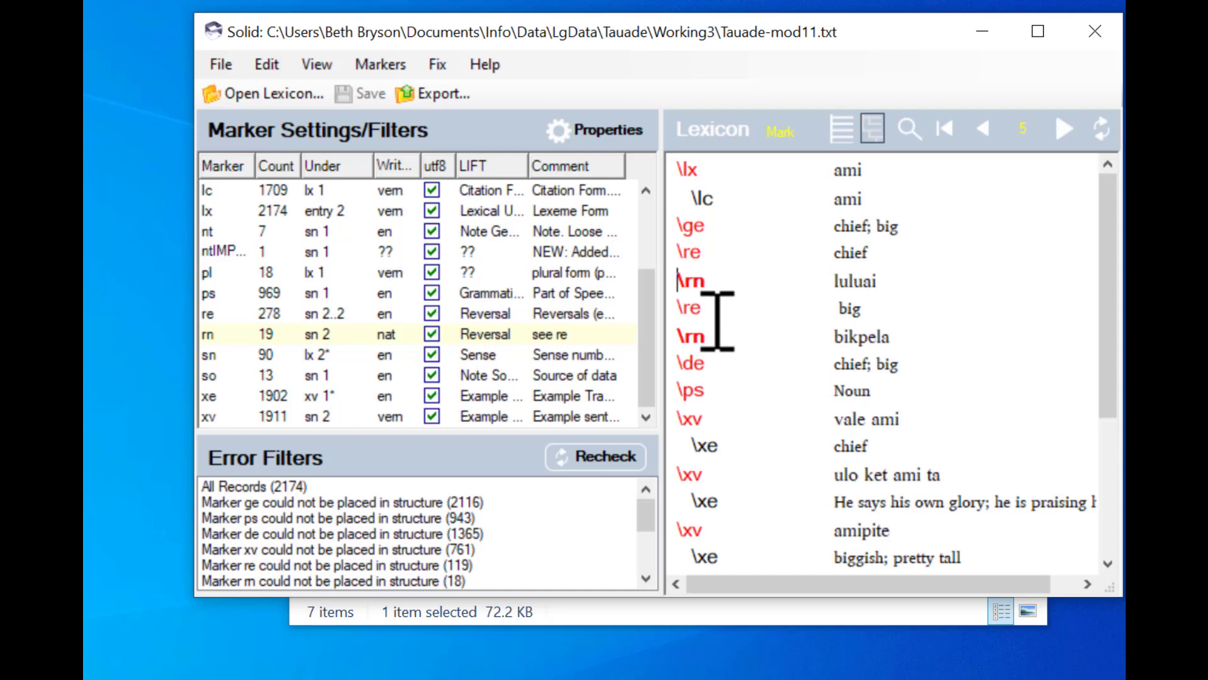
{"action": "left_click", "coordinate": [316, 336]}
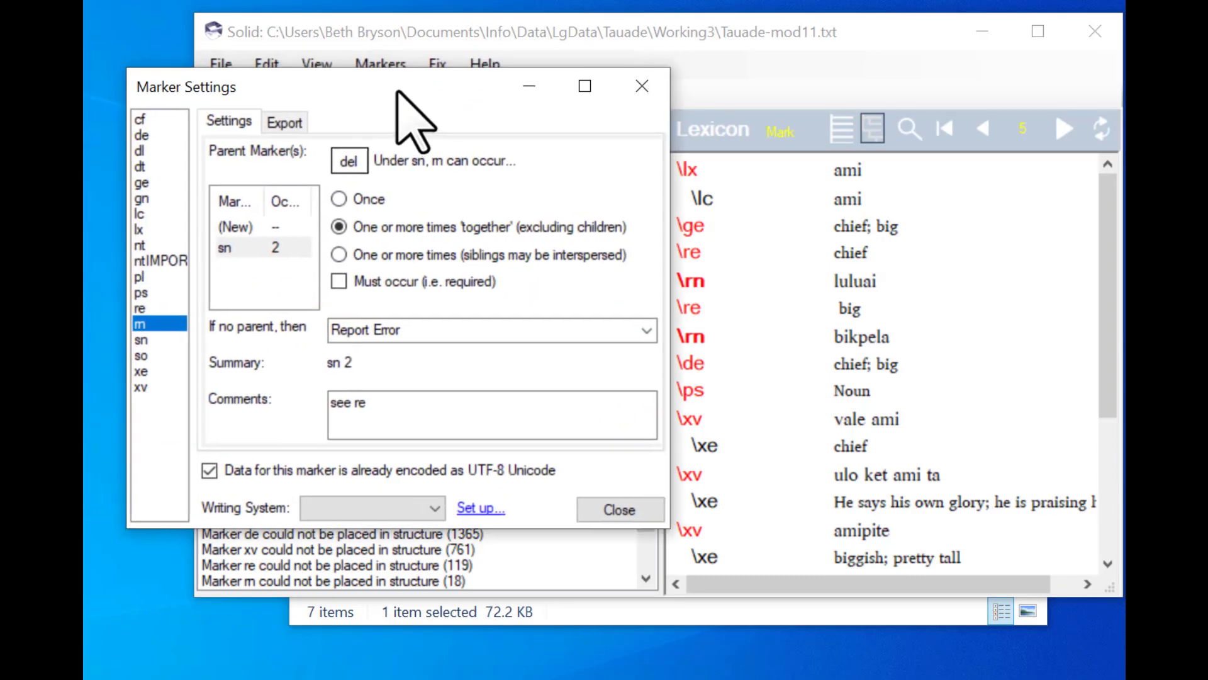
{"action": "left_click", "coordinate": [245, 254]}
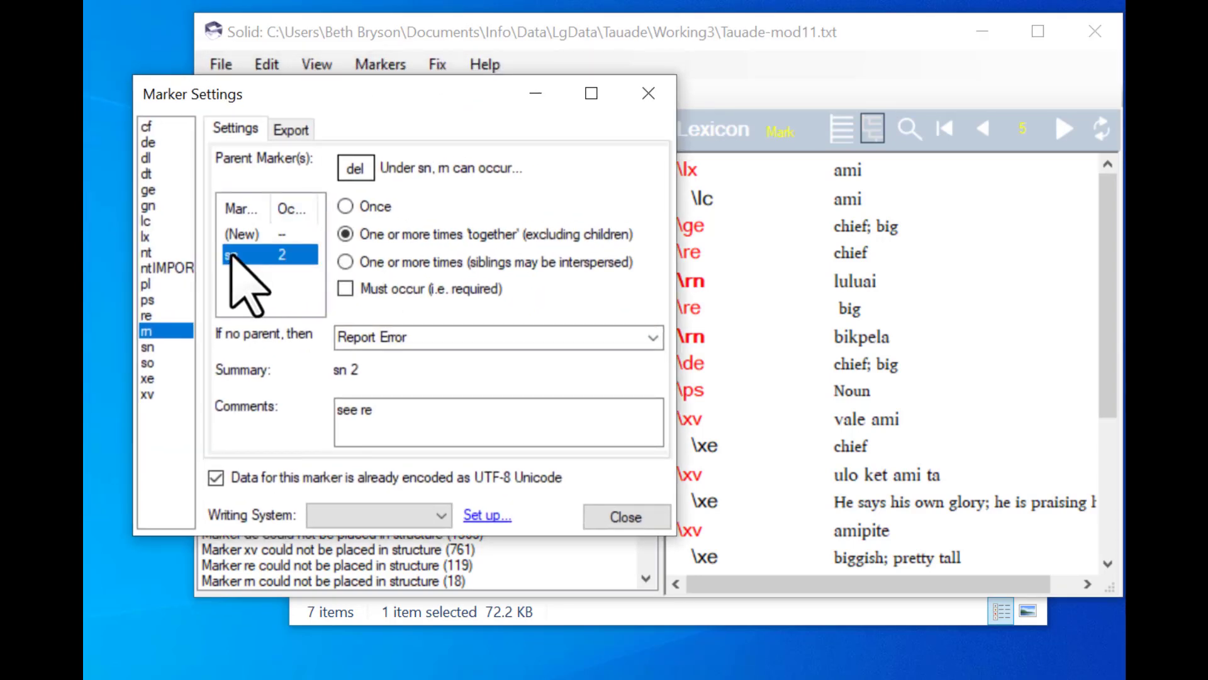
{"action": "left_click", "coordinate": [232, 254]}
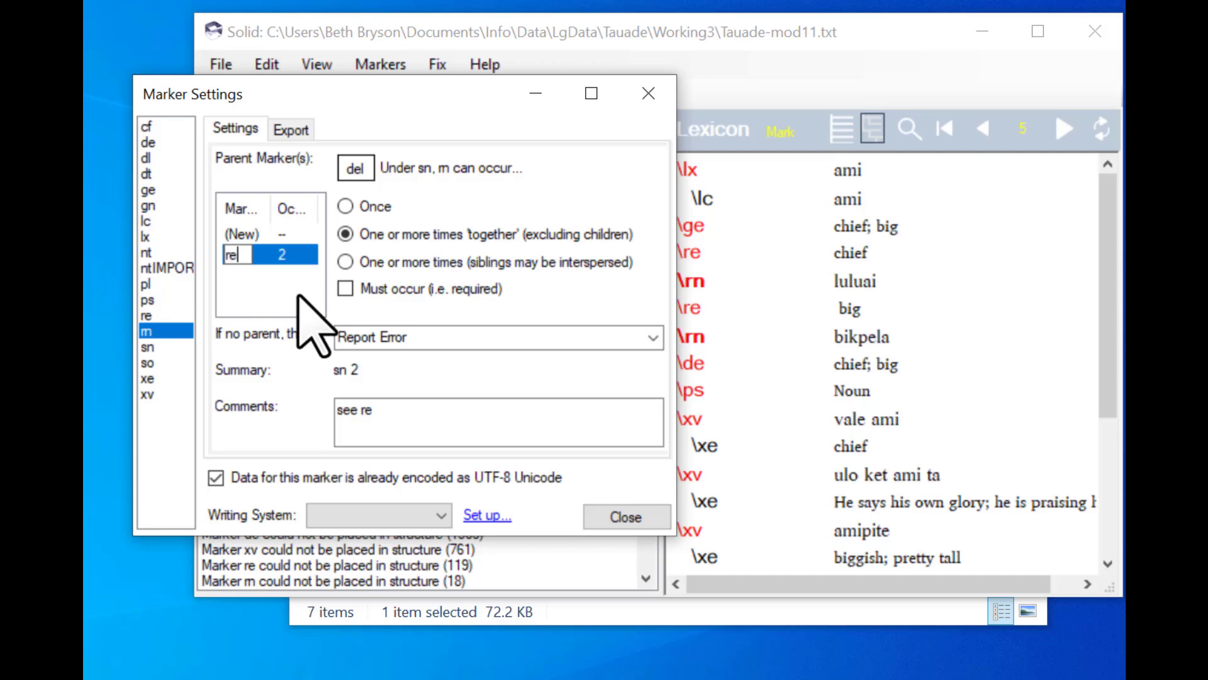
{"action": "left_click", "coordinate": [345, 207]}
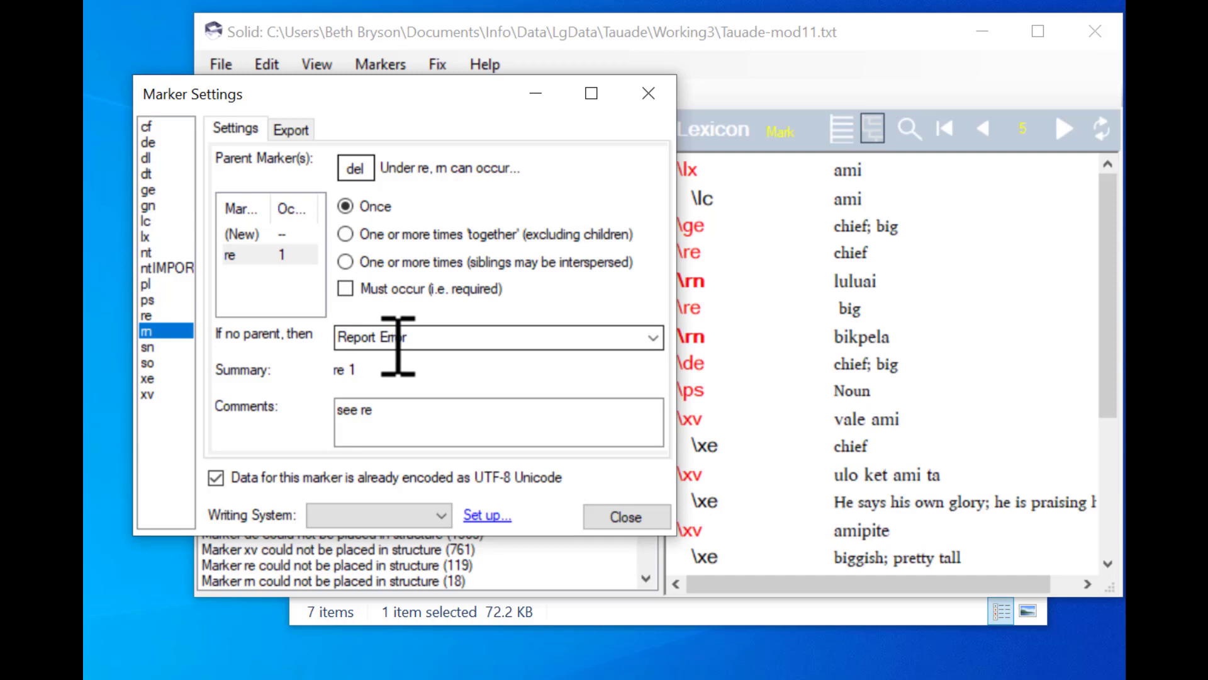
{"action": "left_click", "coordinate": [631, 516]}
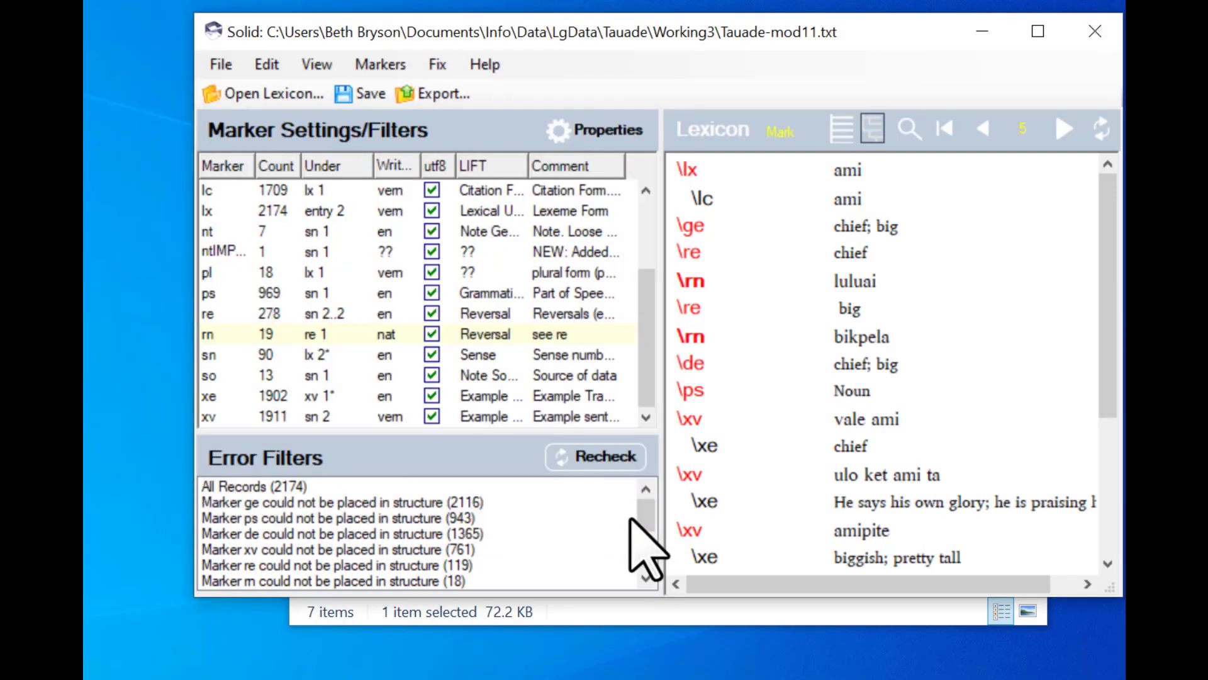
Step: Save and recheck the lexicon, and review each record where marker rn could not be placed in structure
{"action": "left_click", "coordinate": [356, 95]}
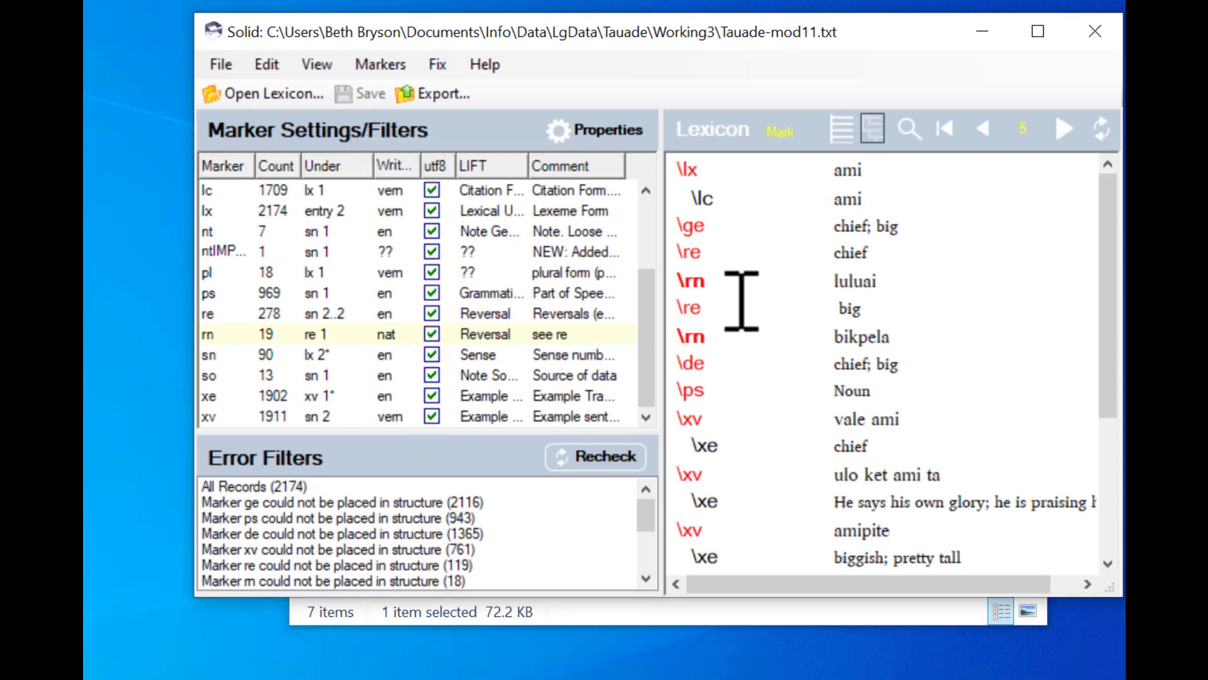
{"action": "left_click", "coordinate": [598, 464]}
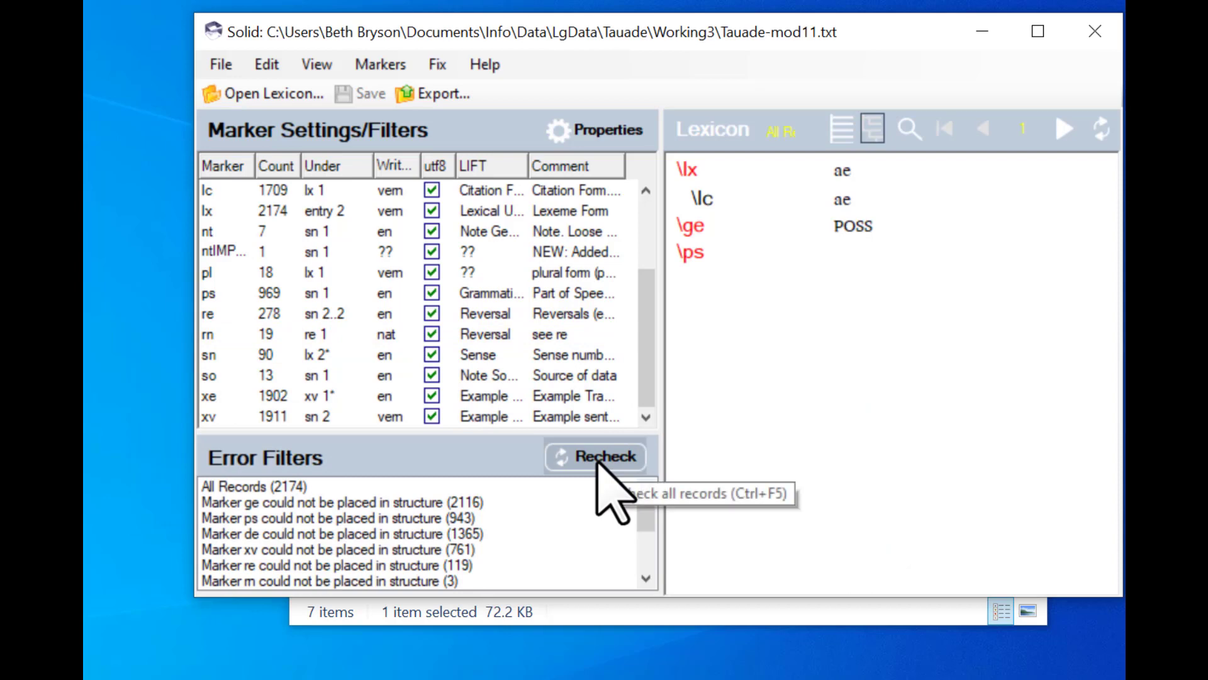
{"action": "left_click_drag", "start_coordinate": [646, 515], "coordinate": [646, 522]}
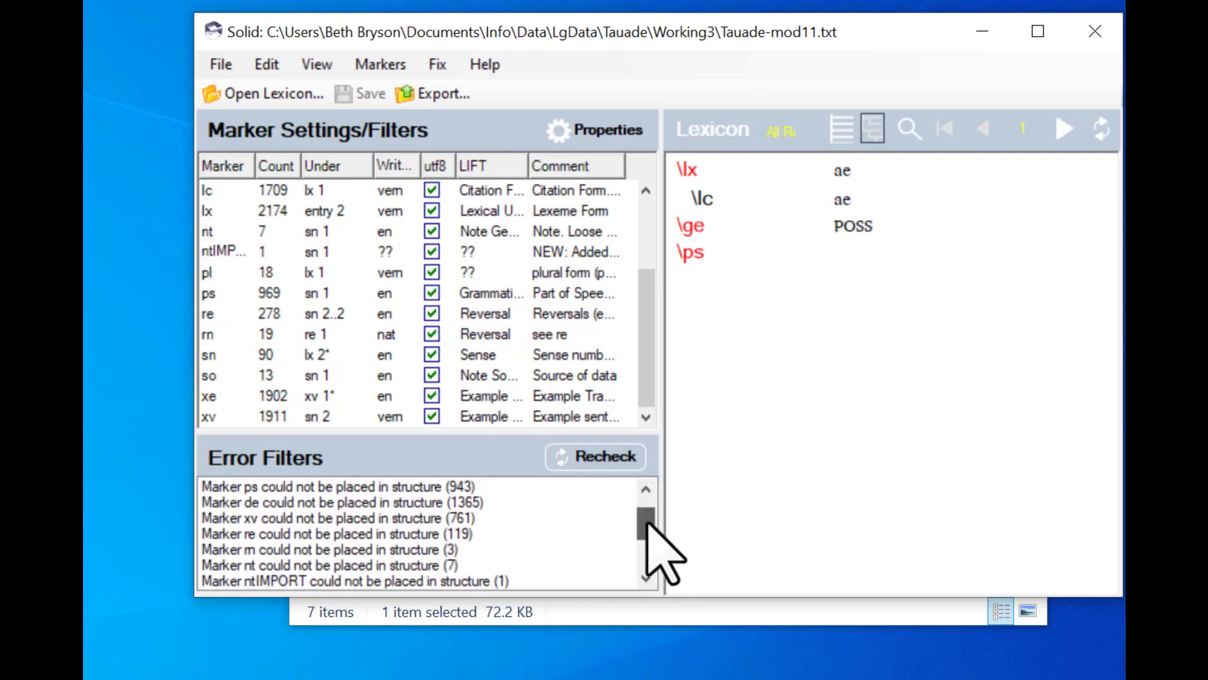
{"action": "left_click", "coordinate": [263, 548]}
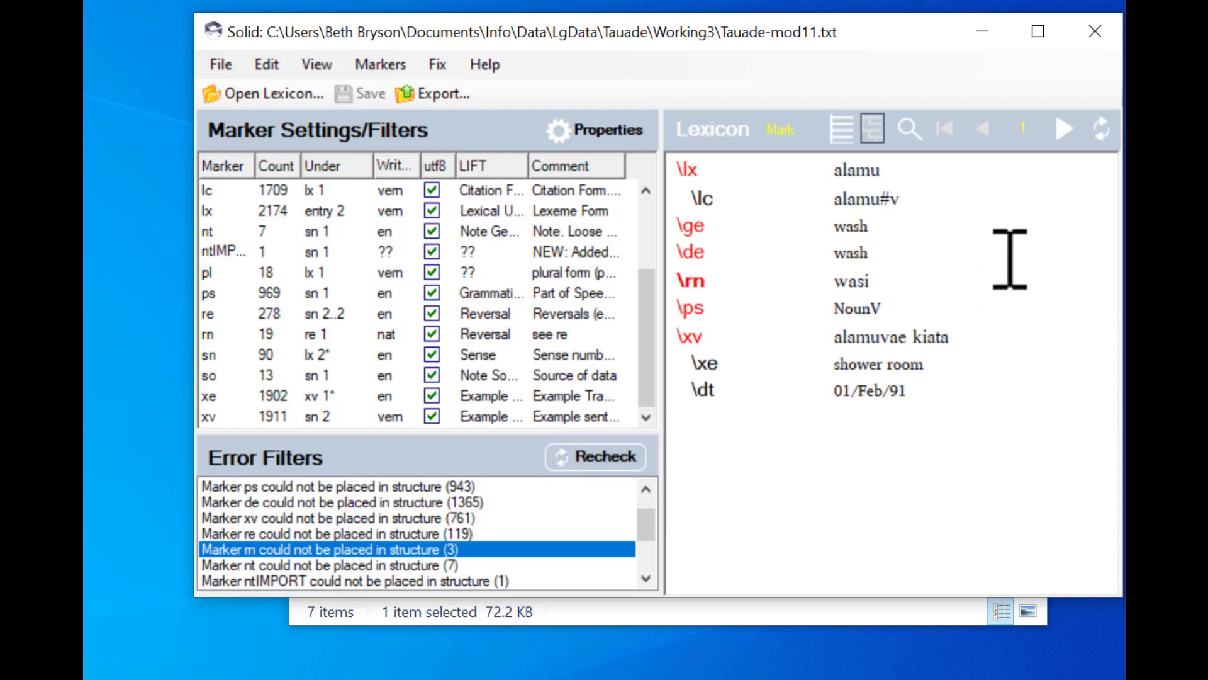
{"action": "left_click", "coordinate": [1063, 130]}
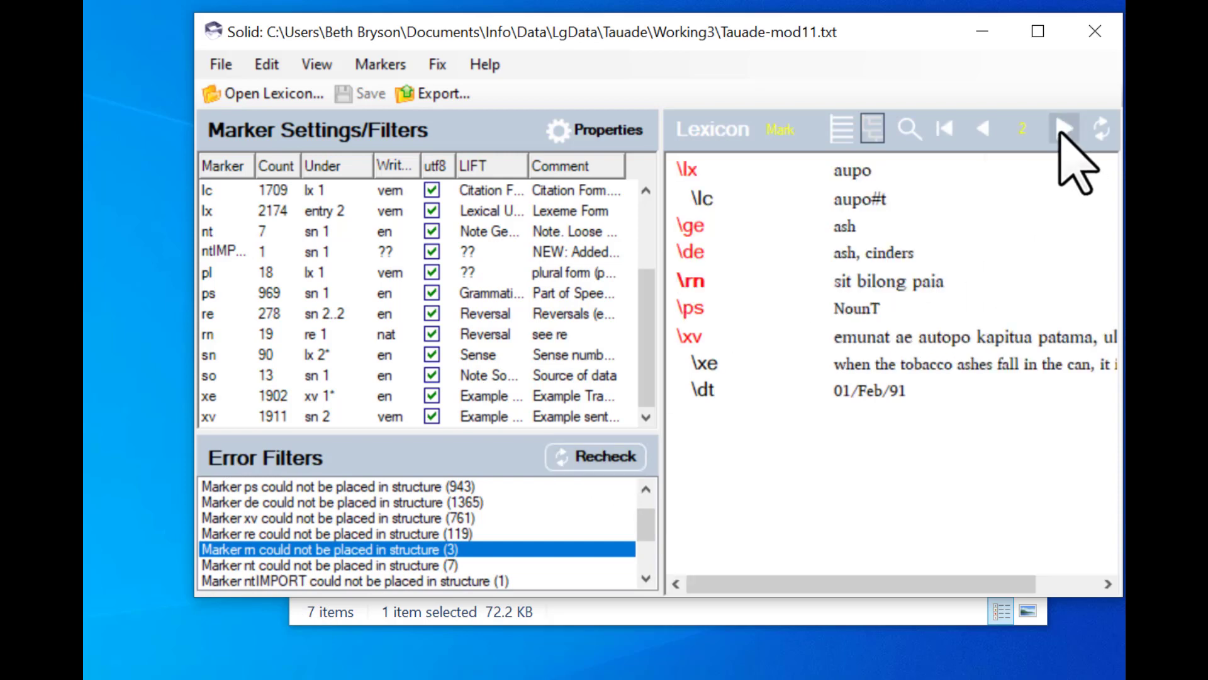
{"action": "left_click", "coordinate": [1063, 129]}
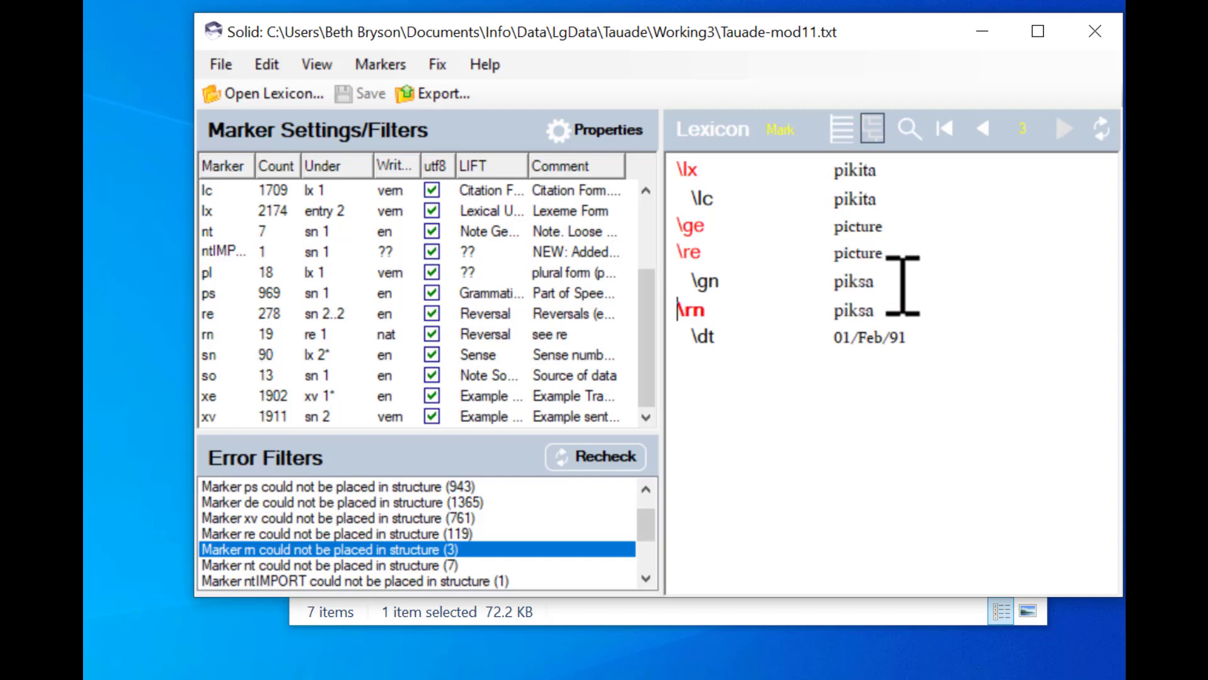
Step: Insert an empty \re line directly above the \rn line "wasi" in the alamu record and save the lexicon
{"action": "left_click", "coordinate": [944, 129]}
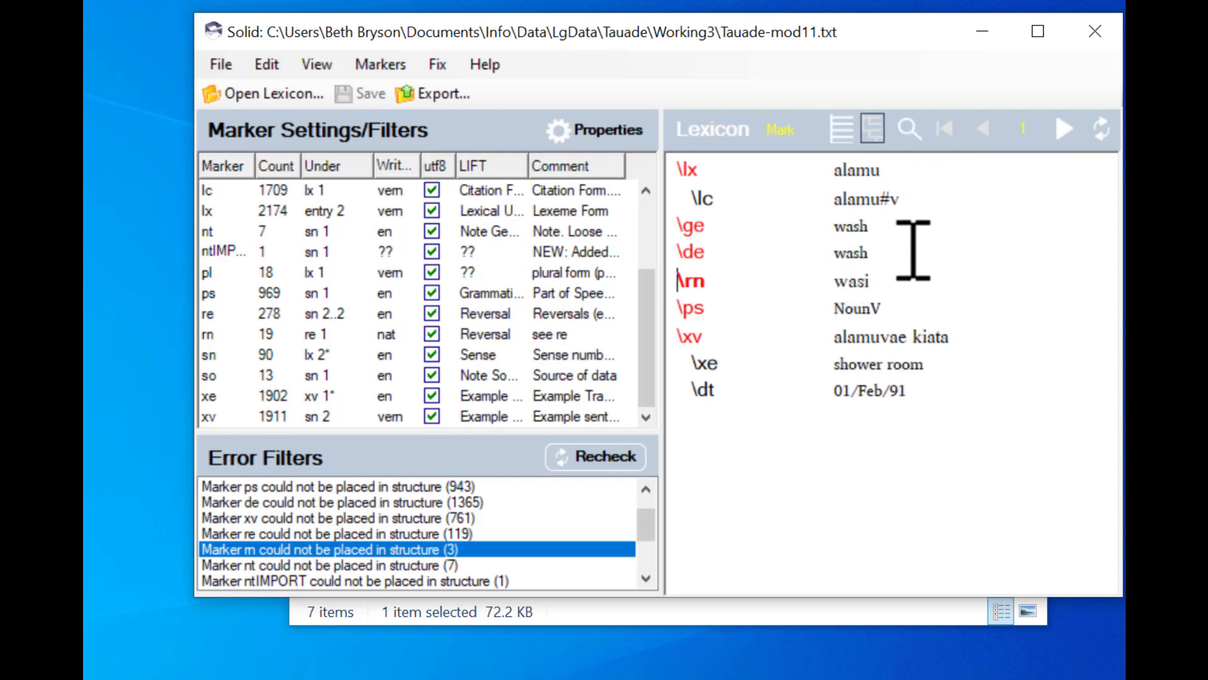
{"action": "key", "text": "Return"}
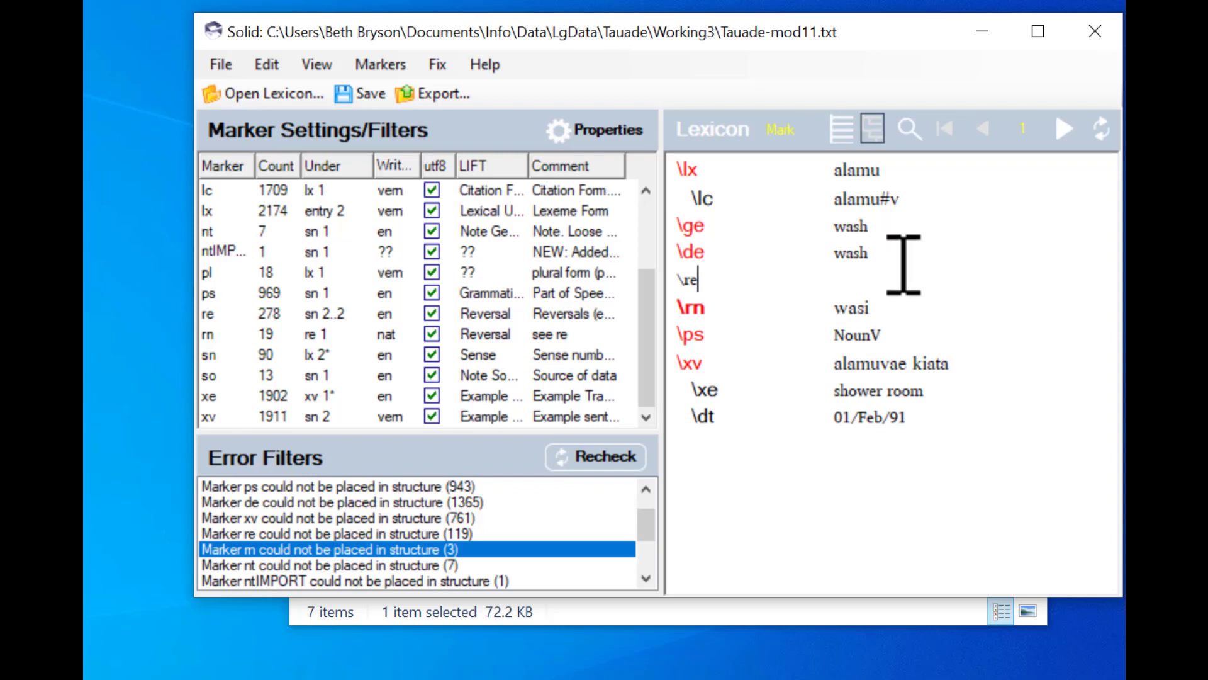
{"action": "left_click", "coordinate": [357, 94]}
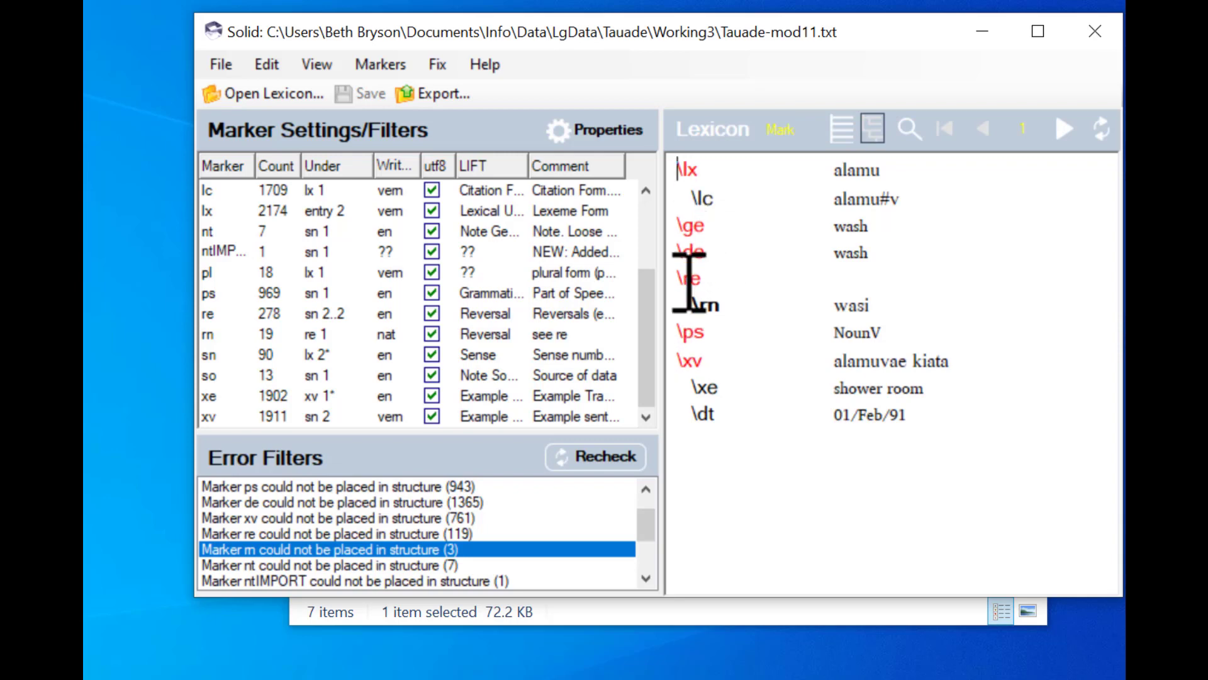
Step: Insert an empty \re line directly above the \rn line "sit bilong paia" in the aupo record and save the lexicon
{"action": "left_click", "coordinate": [1064, 127]}
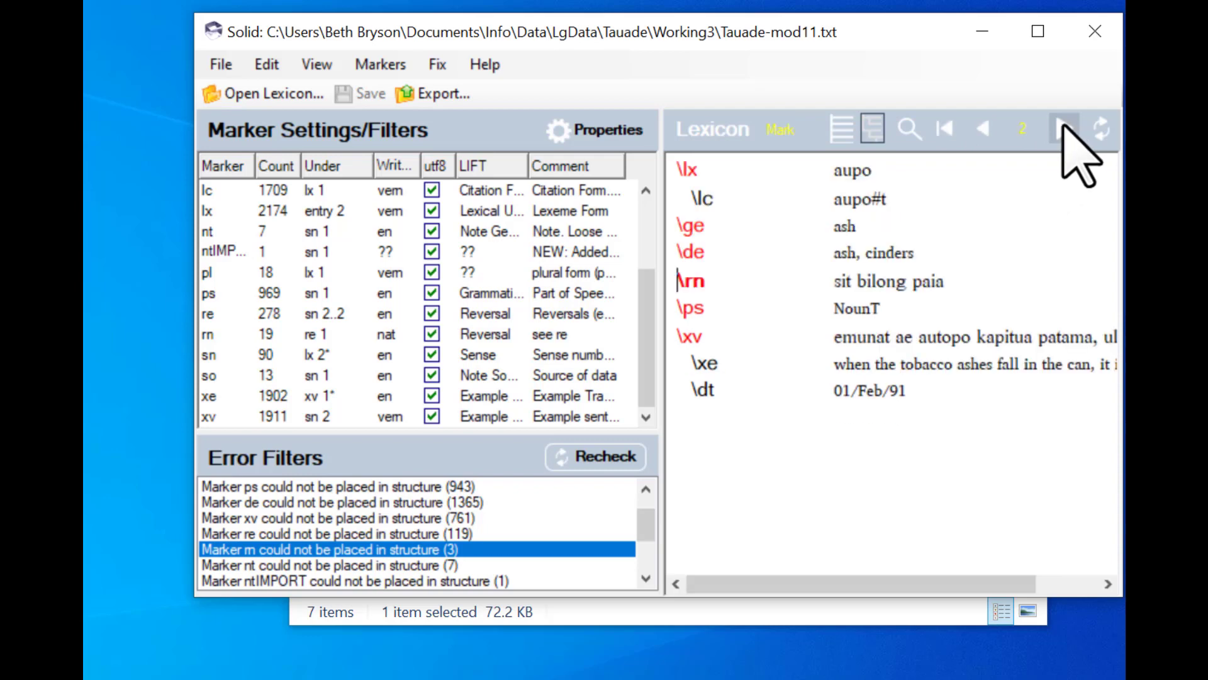
{"action": "key", "text": "Return"}
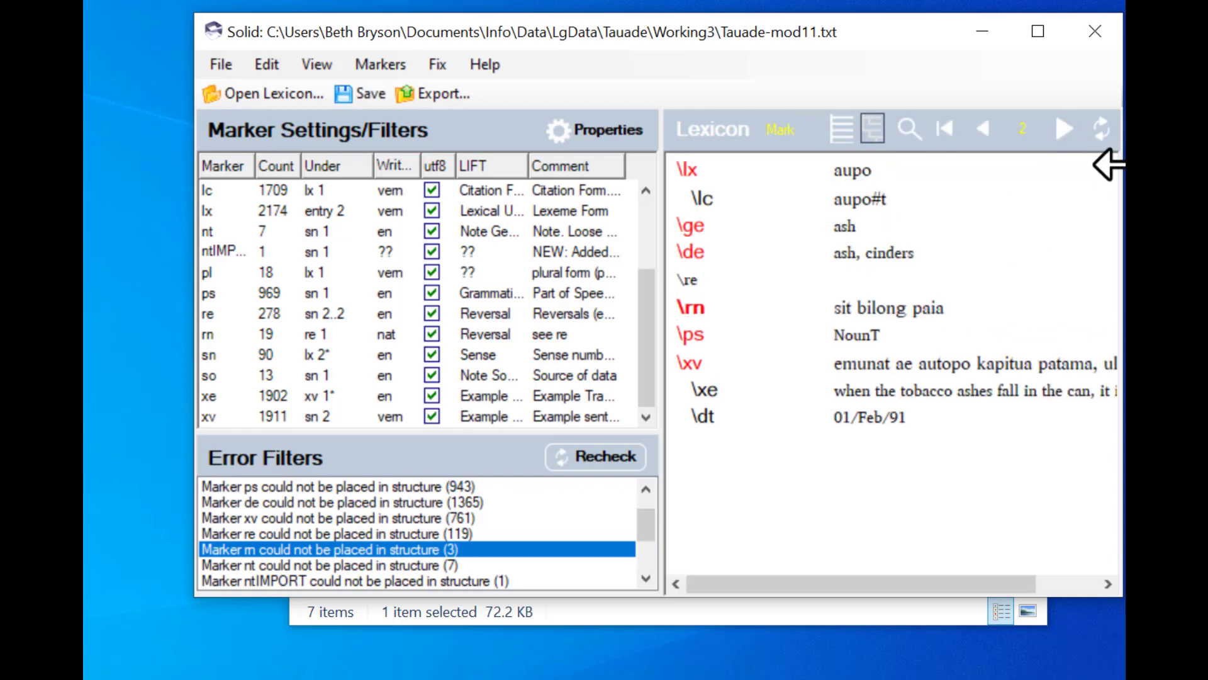
{"action": "left_click", "coordinate": [1064, 129]}
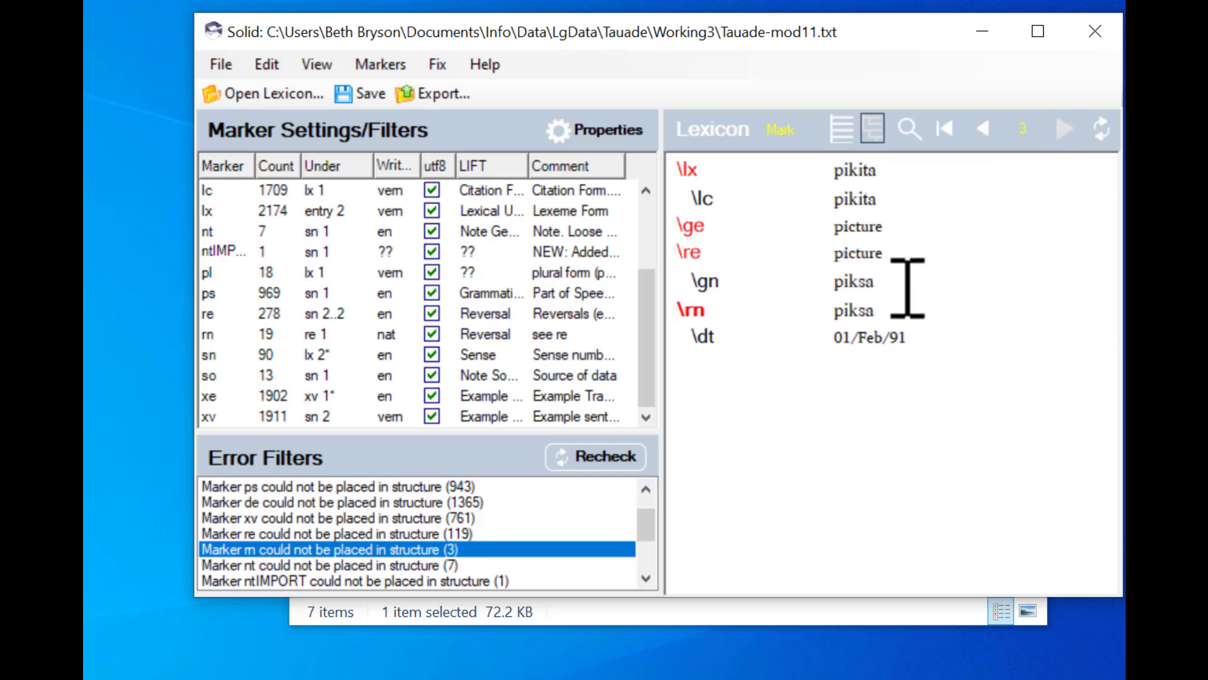
{"action": "left_click", "coordinate": [354, 94]}
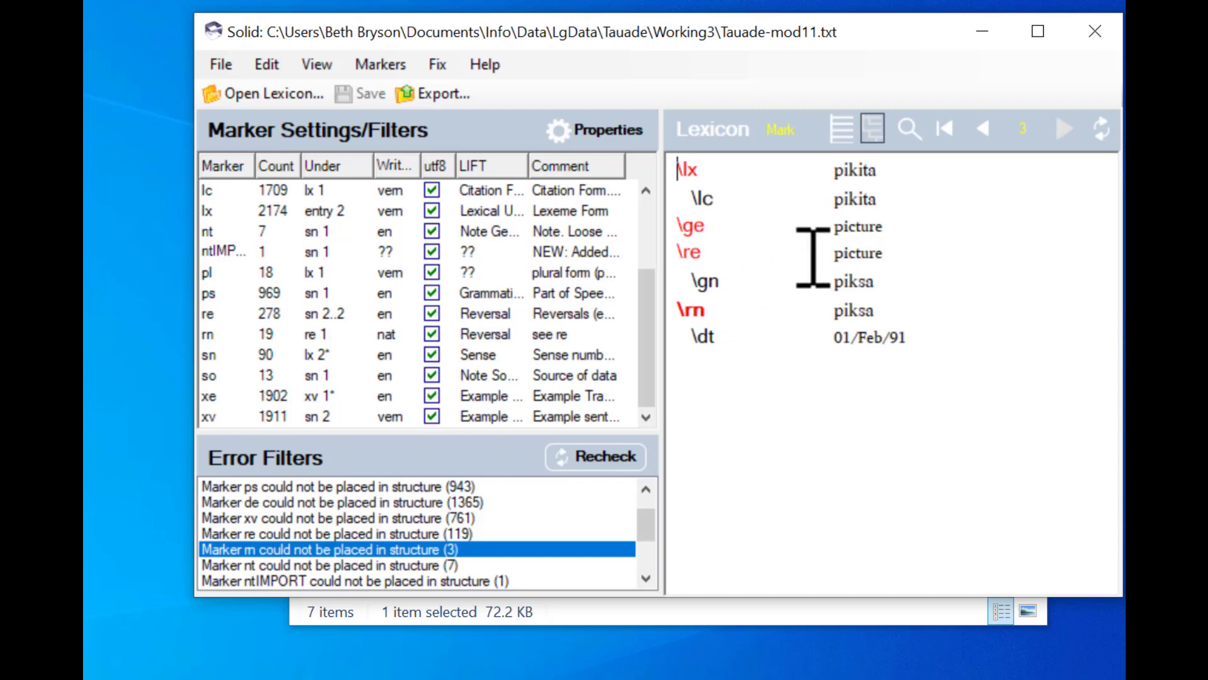
Step: Move the \re line "picture" in the pikita record to between the \gn and \rn lines and save the lexicon
{"action": "left_click", "coordinate": [900, 227]}
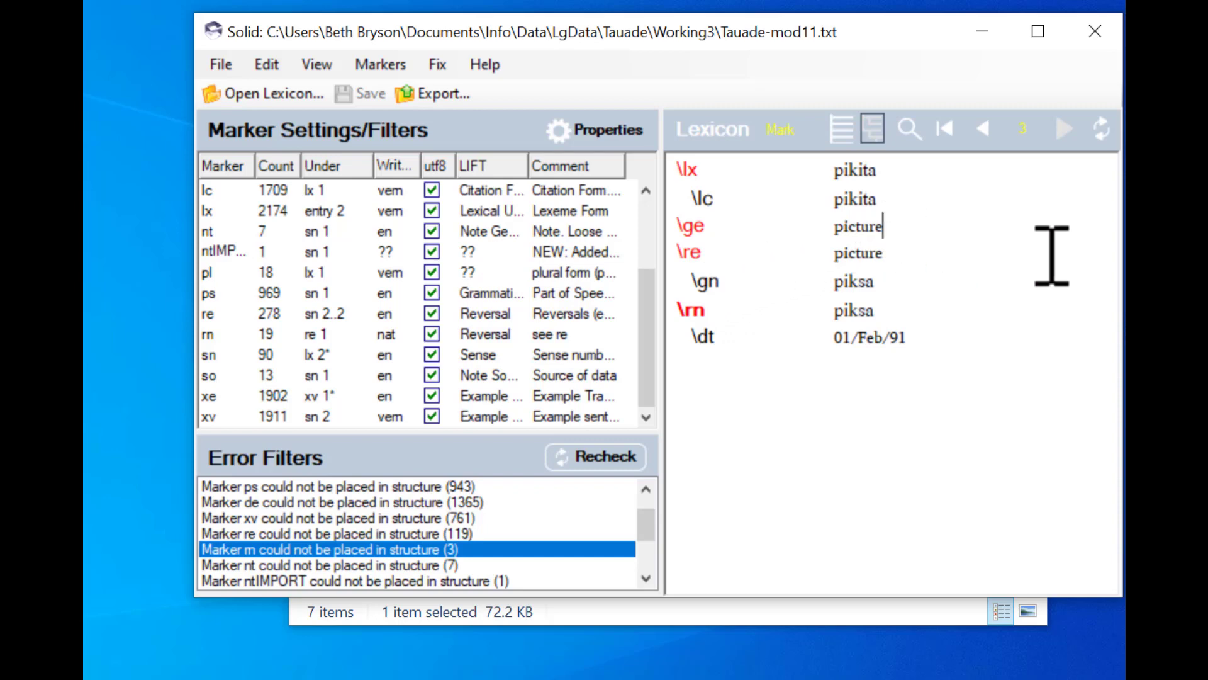
{"action": "key", "text": "Right"}
{"action": "key", "text": "shift+End"}
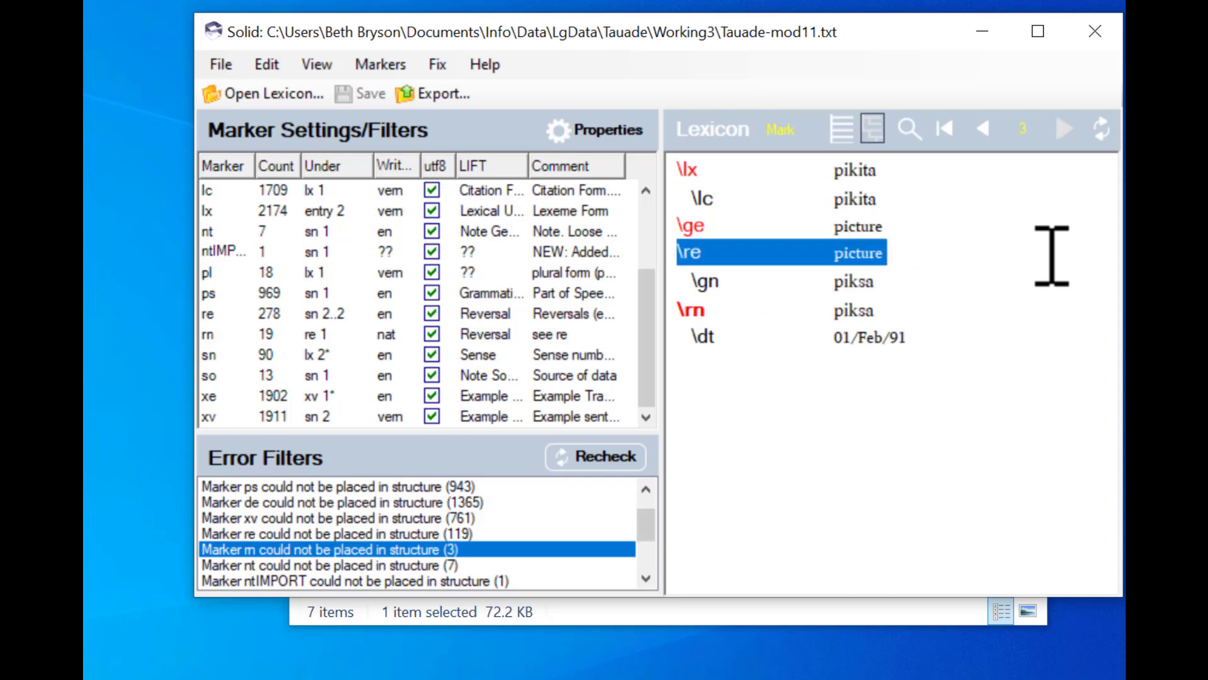
{"action": "key", "text": "Delete"}
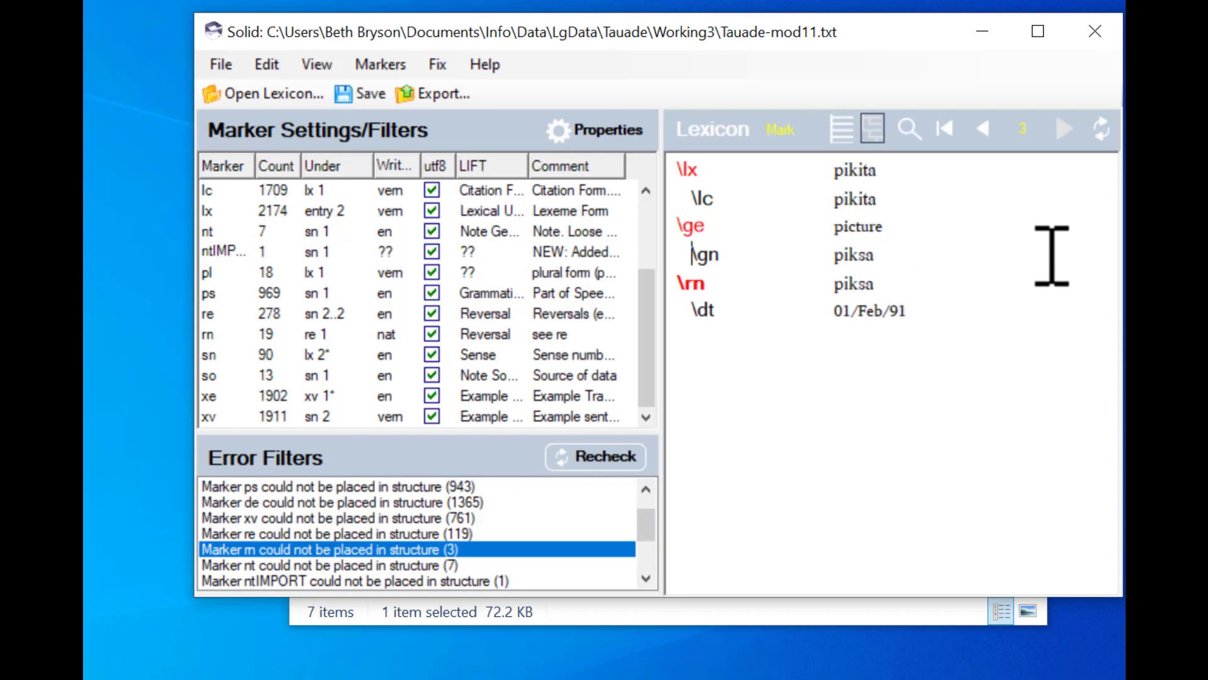
{"action": "key", "text": "Down"}
{"action": "key", "text": "Left"}
{"action": "key", "text": "Left"}
{"action": "key", "text": "ctrl+z"}
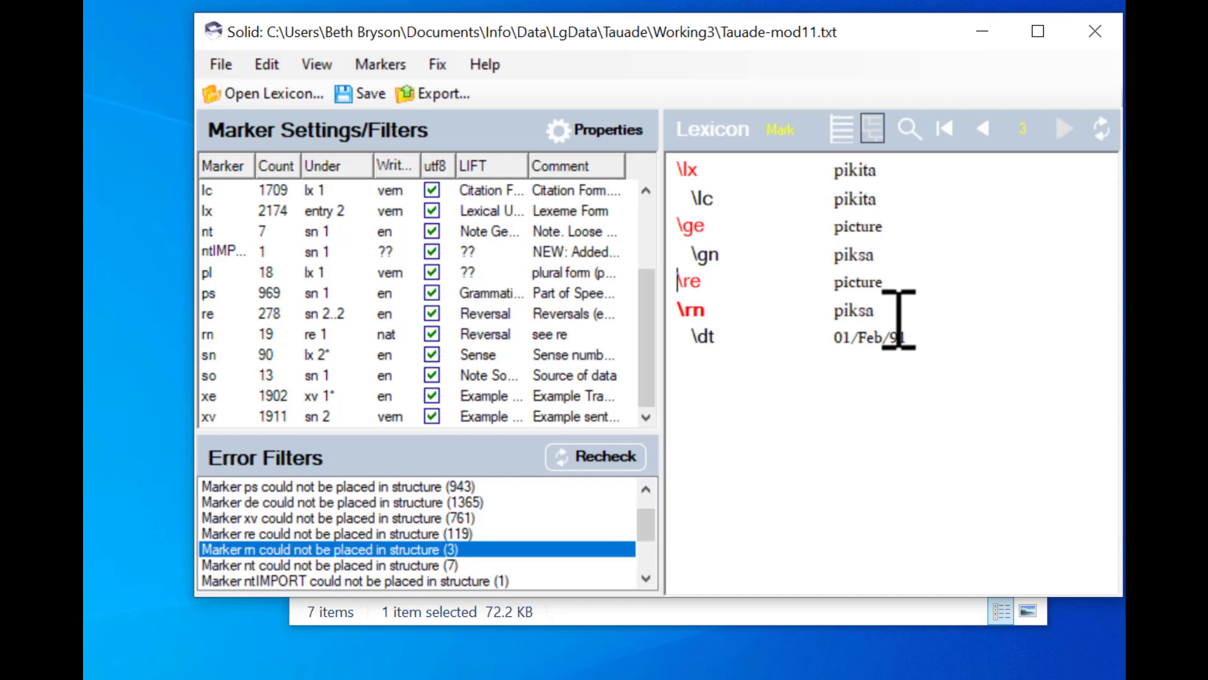
{"action": "left_click", "coordinate": [360, 93]}
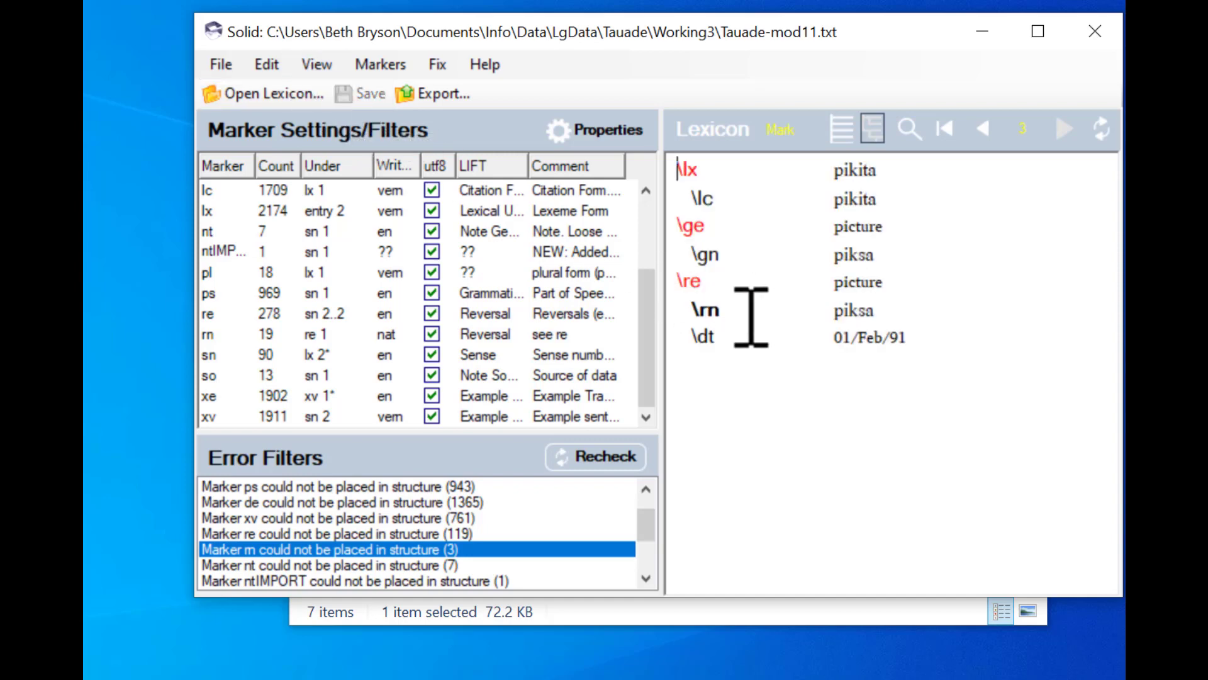